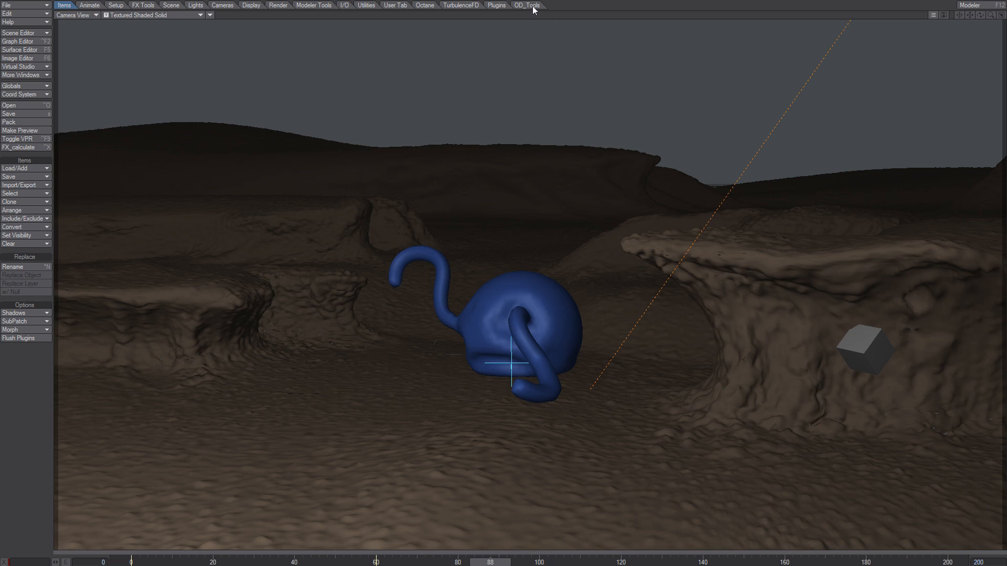
- Open the Object Placer in camera mode, examine its clone source and raycast target options, and close it
left_click(531, 6)
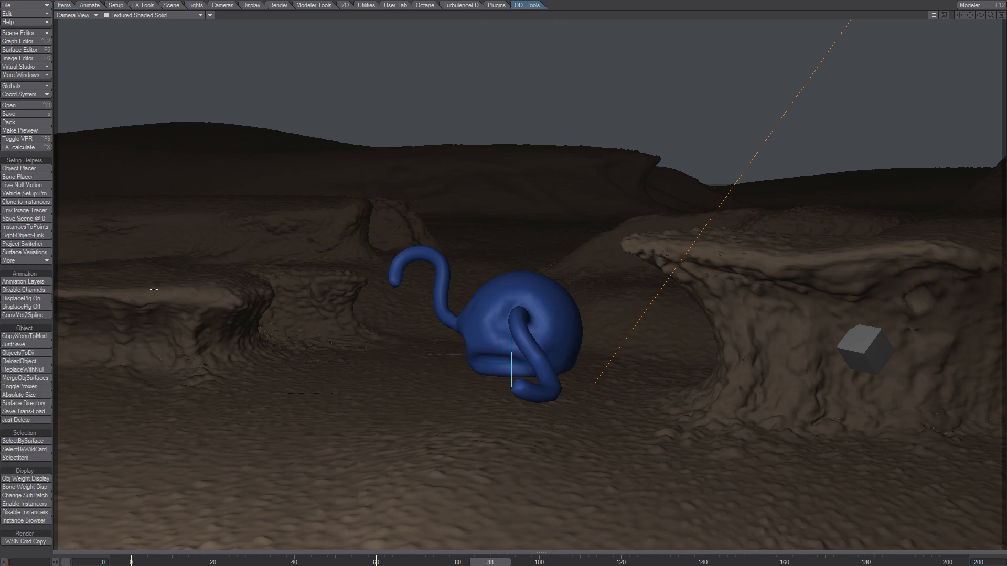
left_click(28, 168)
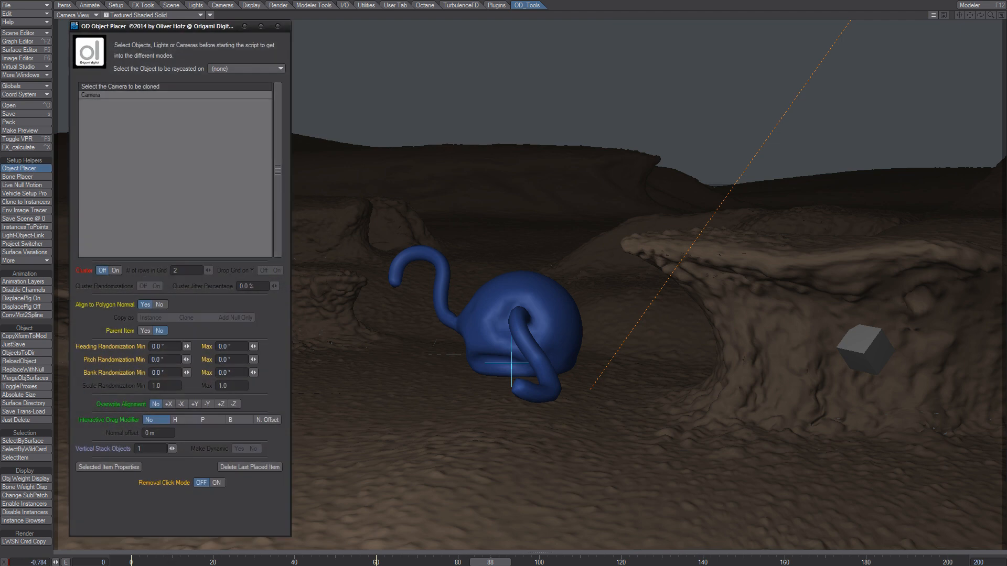
key("shift+o")
left_click(130, 97)
left_click(234, 69)
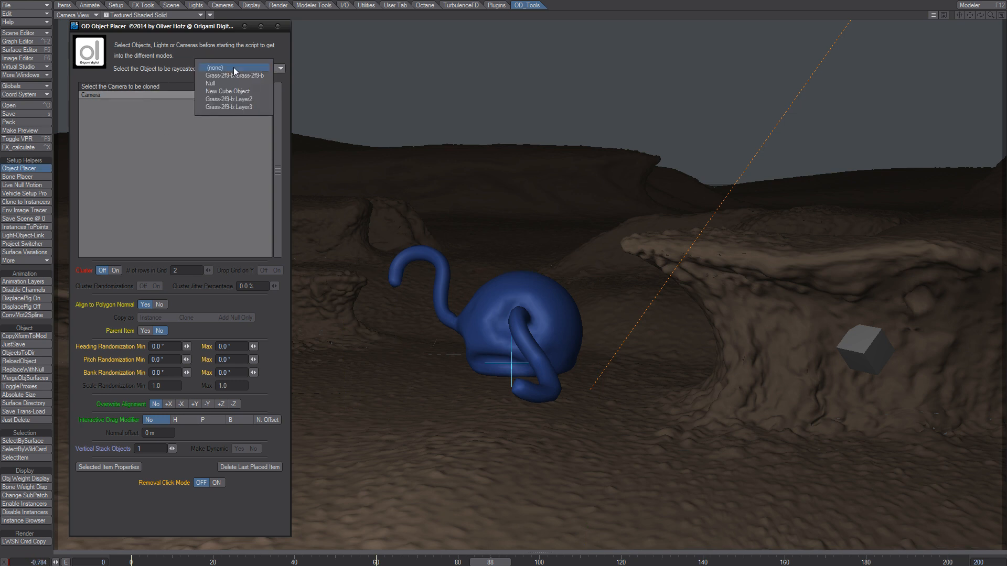
left_click(142, 144)
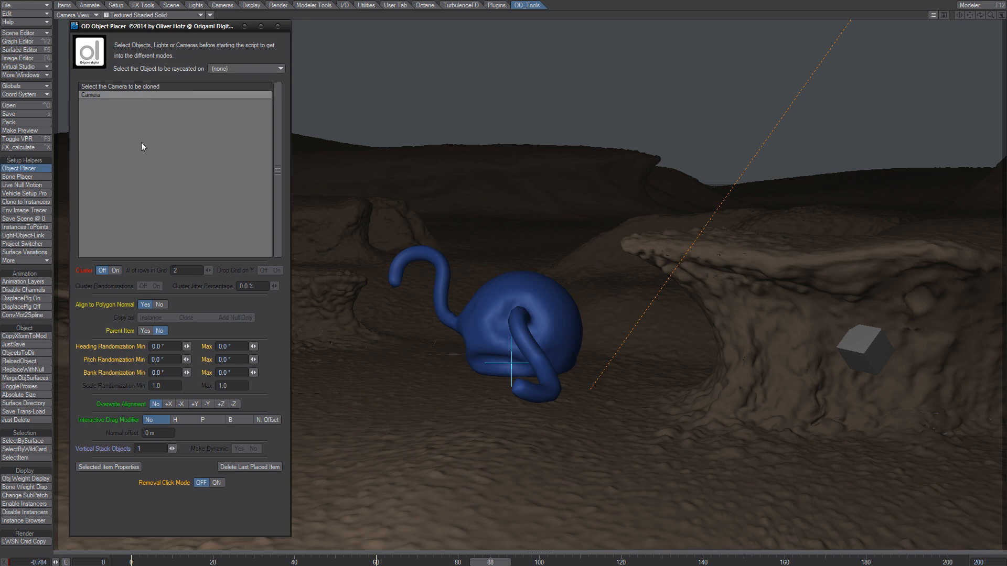
left_click(140, 147)
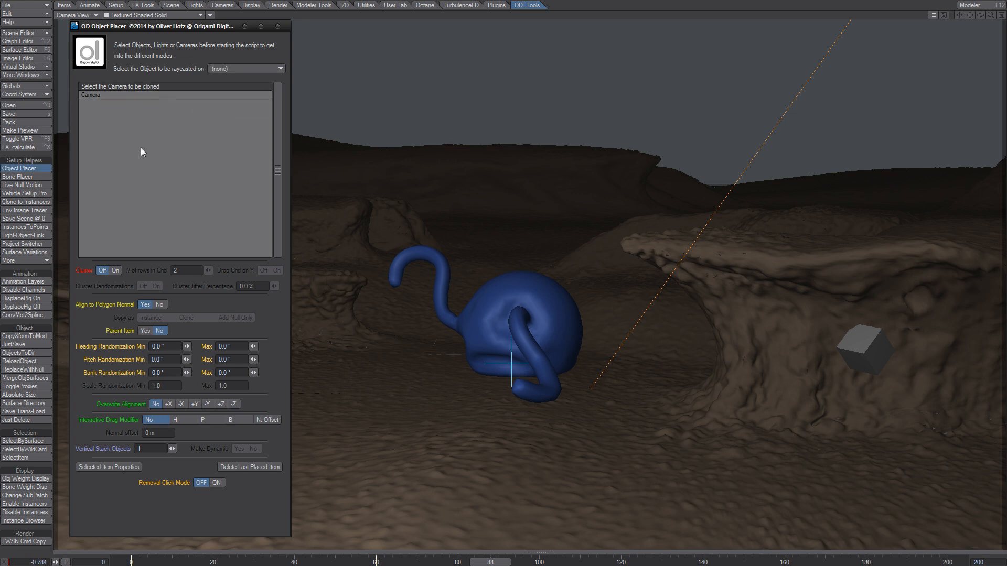
left_click(131, 96)
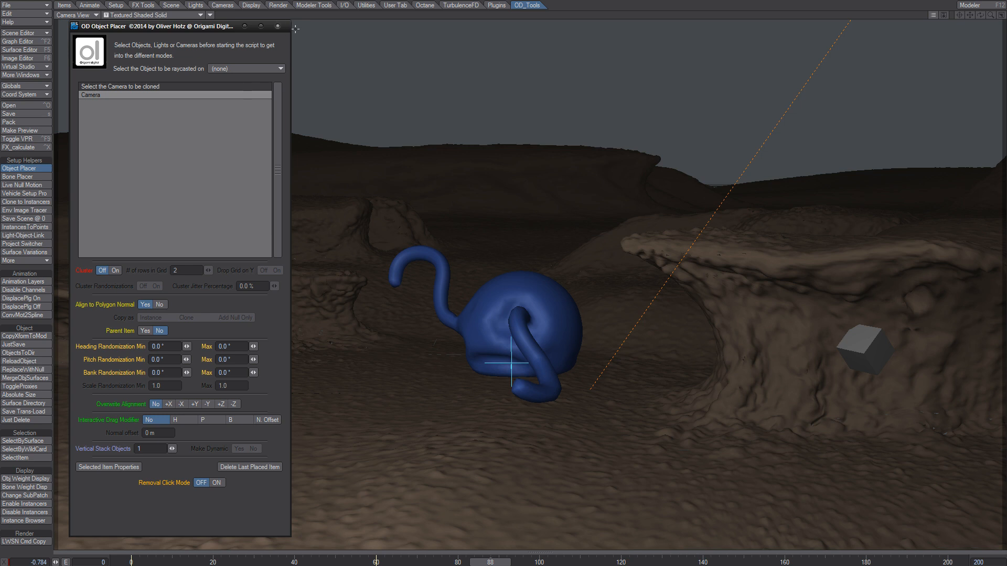
left_click(277, 26)
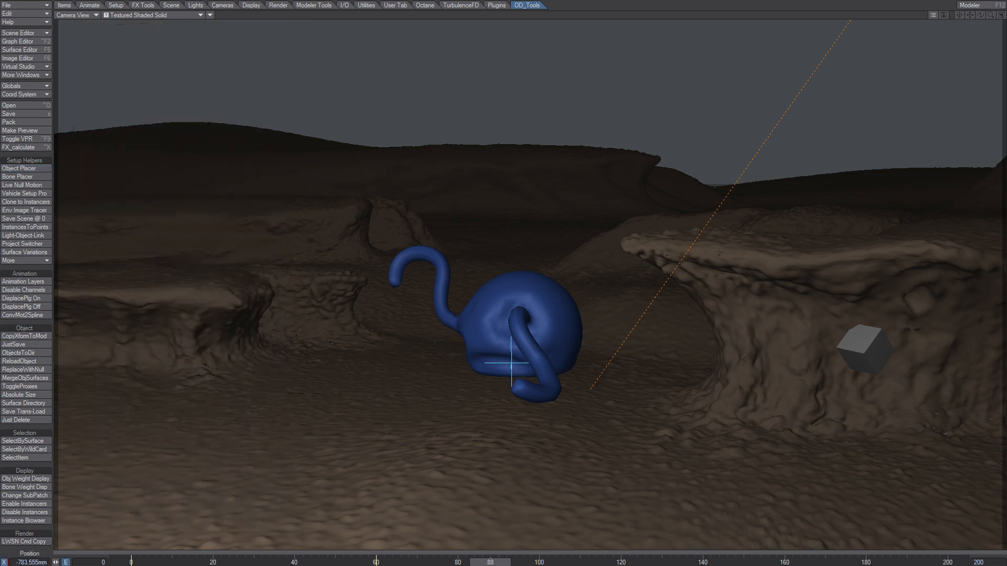
- Open the Object Placer in object mode and choose New Cube Object as the object to clone
key("shift+o")
left_click(35, 168)
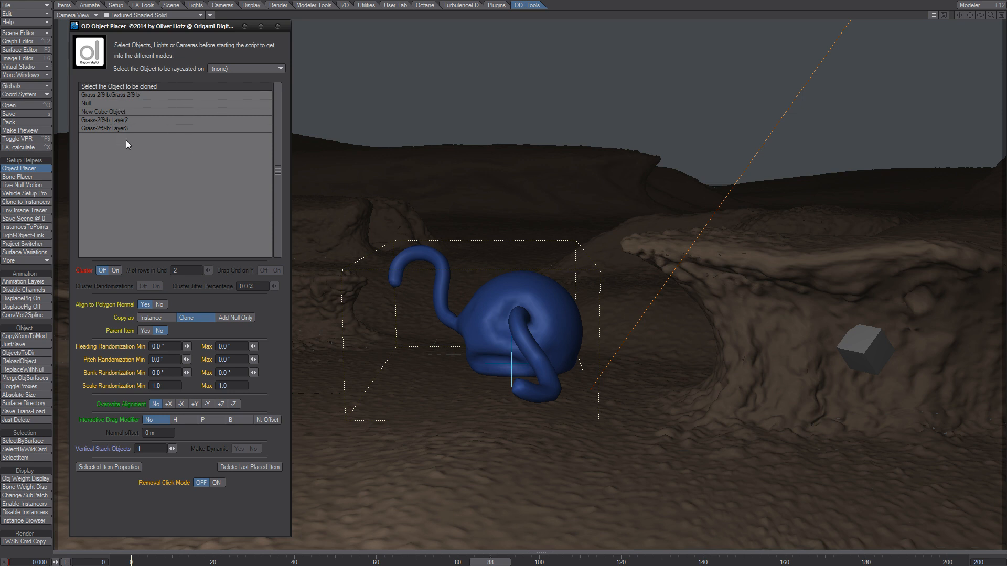
left_click(120, 112)
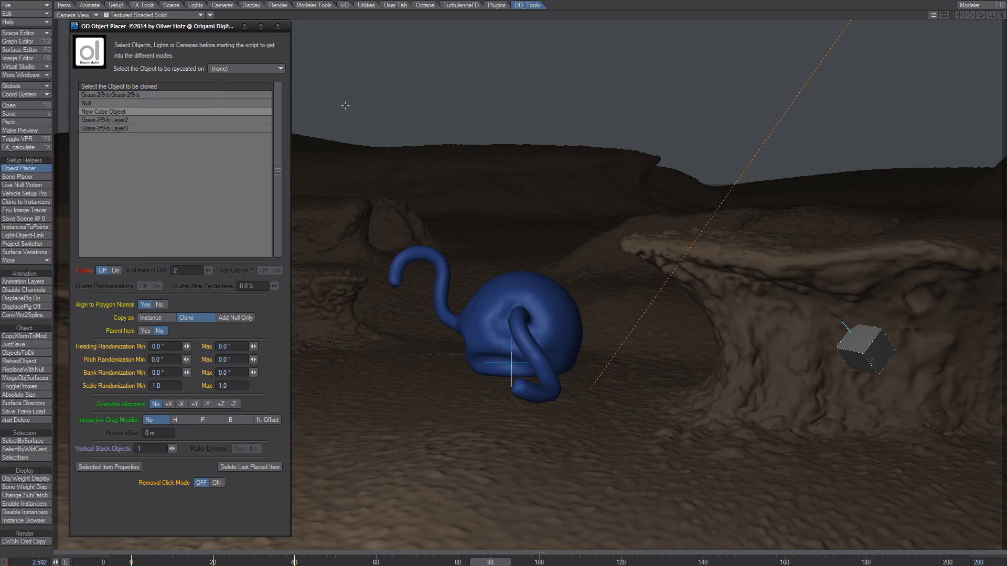
- Set Grass-2f9-b:Layer2 as the object to be raycasted on, with New Cube Object as the clone source
left_click(231, 69)
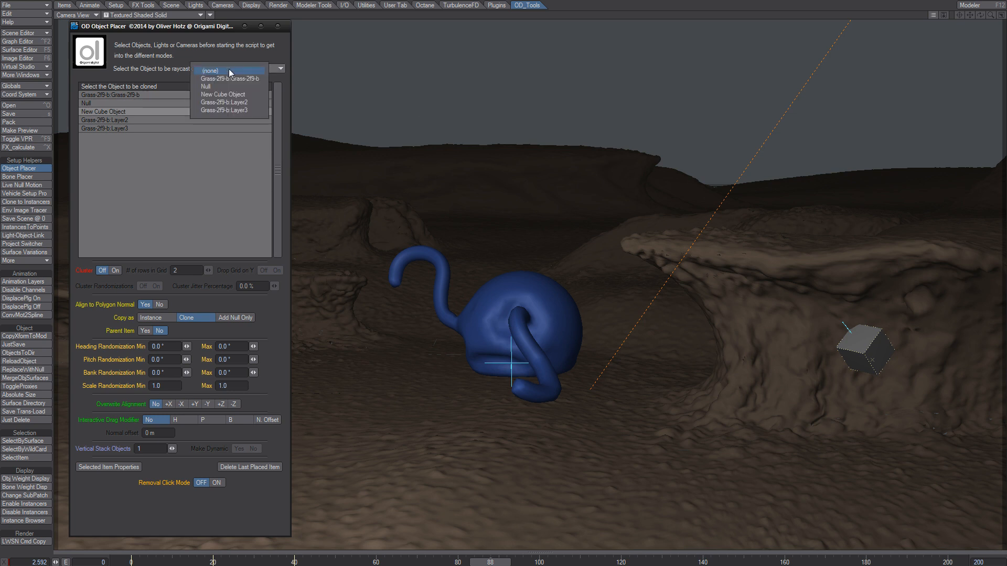
left_click(237, 110)
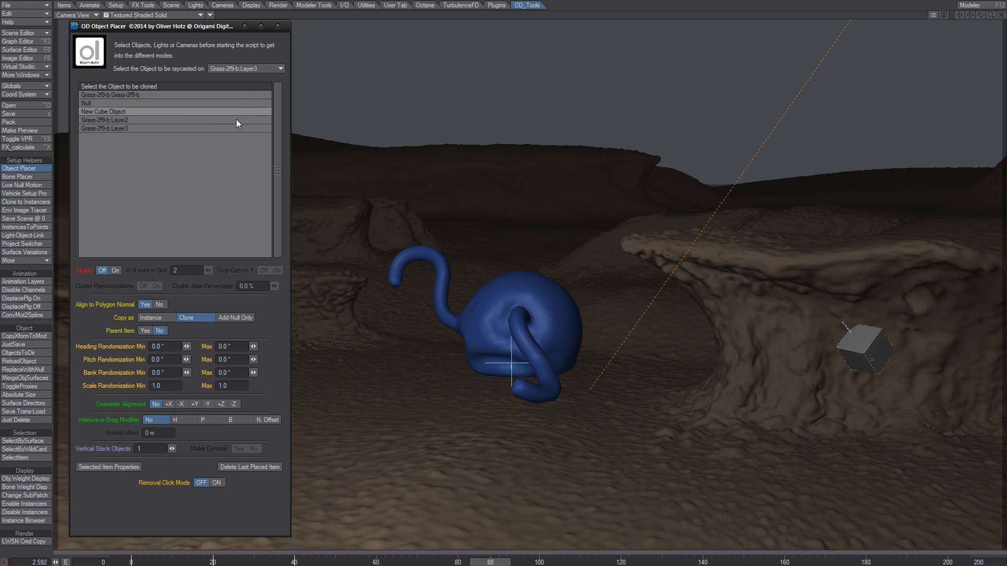
left_click(229, 70)
left_click(241, 62)
left_click(142, 122)
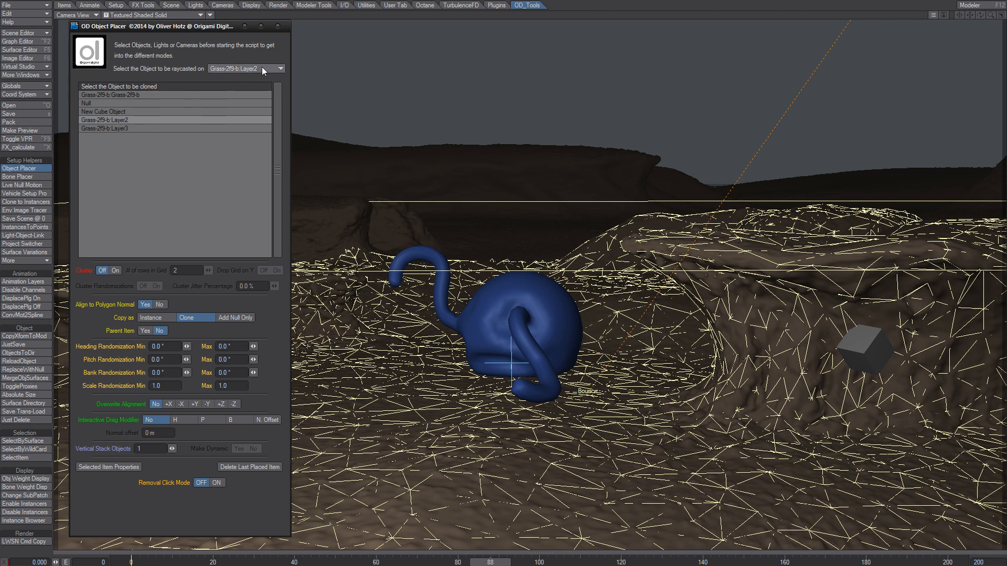
left_click(111, 113)
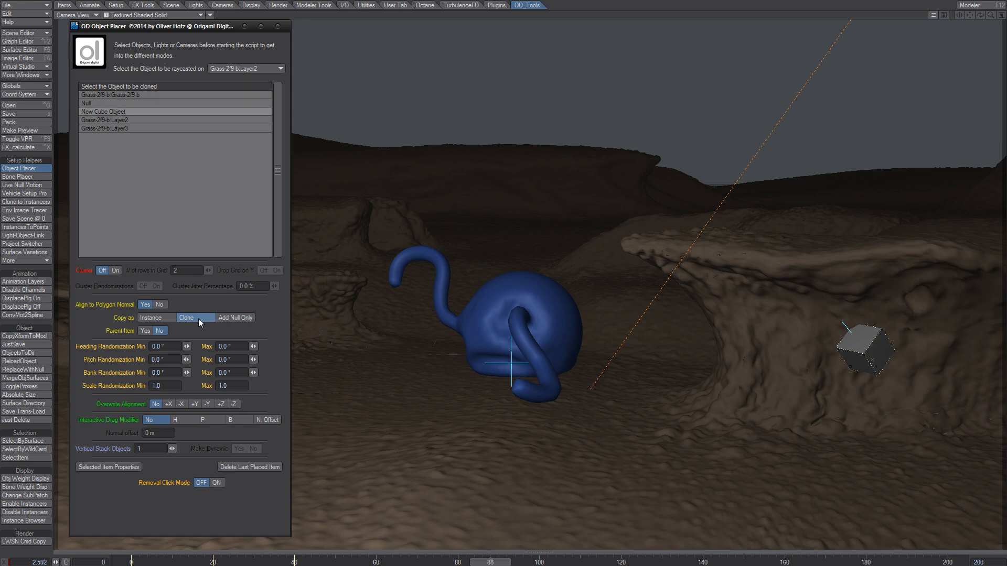
- Place one cube clone on the ground beside the blue object and remove it using Removal Click Mode
left_click(359, 365)
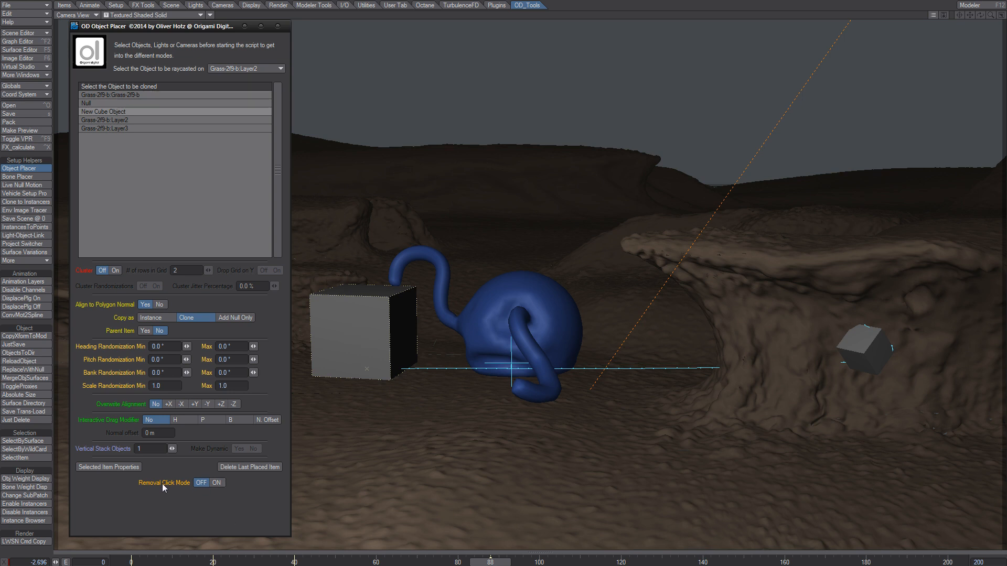
left_click(217, 483)
left_click(365, 349)
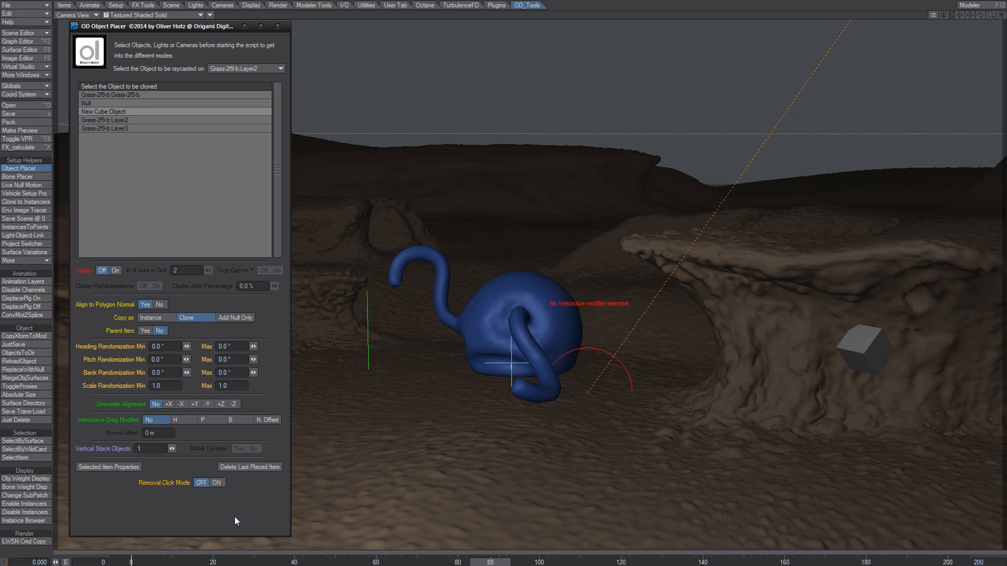
- Set the scale randomization for New Cube Object to a minimum of 0.05 and a maximum of 0.3
left_click(126, 112)
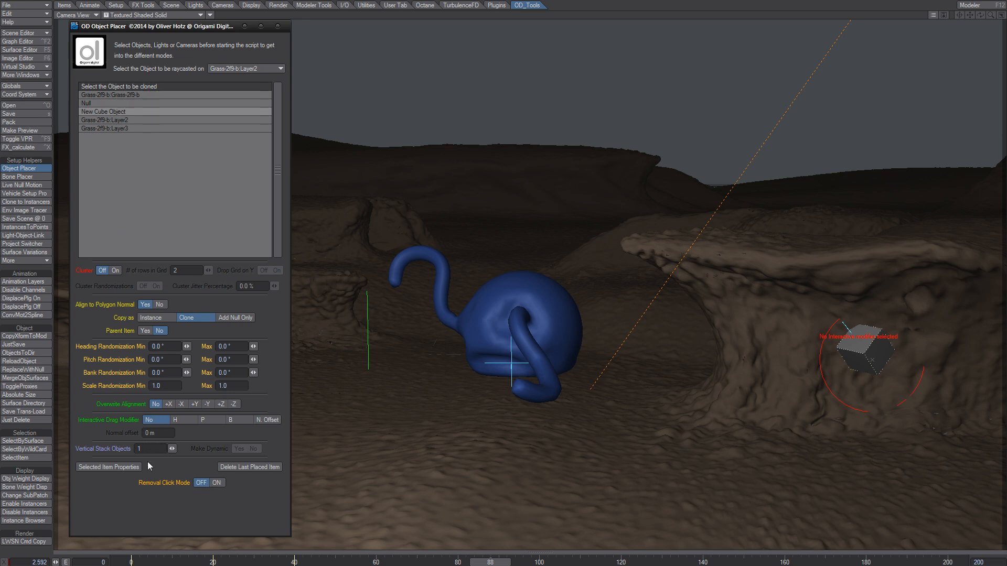
double_click(226, 386)
type("0.5")
key("Tab")
double_click(160, 386)
type("0.1")
key("Tab")
type("0.3")
key("Tab")
left_click(164, 385)
type(".05")
key("Tab")
key("Return")
- Scatter nine randomly scaled cube clones on the ground around and in front of the blue object
left_click_drag(351, 374, 364, 380)
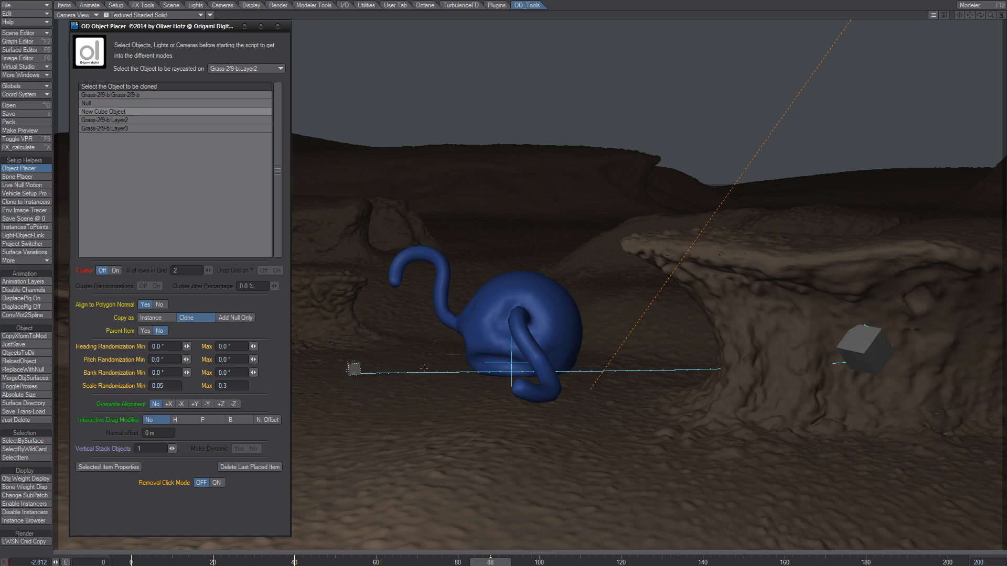
left_click(417, 352)
left_click(394, 382)
left_click(450, 373)
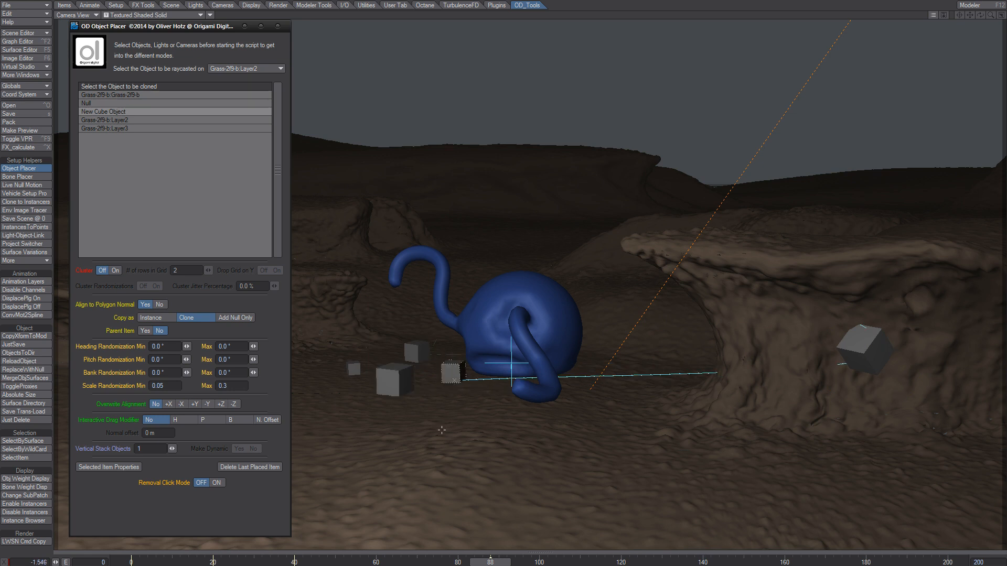
left_click(440, 423)
left_click(348, 430)
left_click(498, 432)
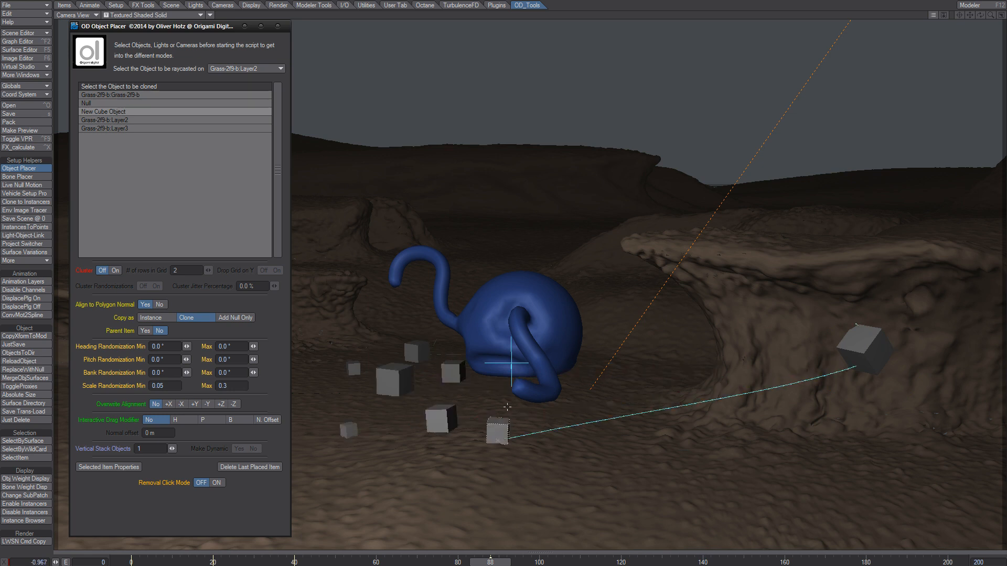
left_click(494, 388)
left_click(577, 419)
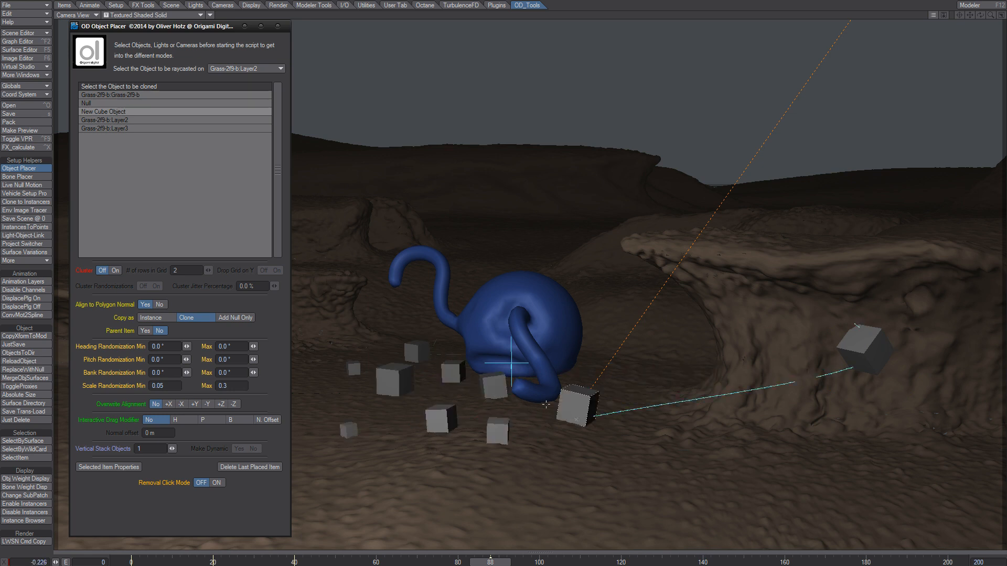
- Place seven more cube clones from the ground beside the blue object up the curved underside of the rock ledge
left_click(624, 381)
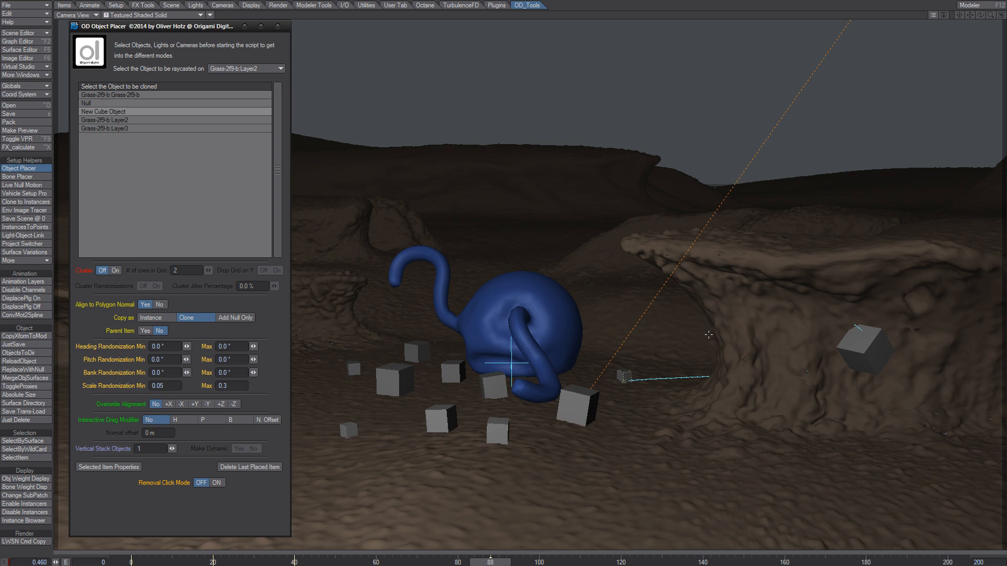
left_click(633, 399)
left_click(659, 399)
left_click(717, 380)
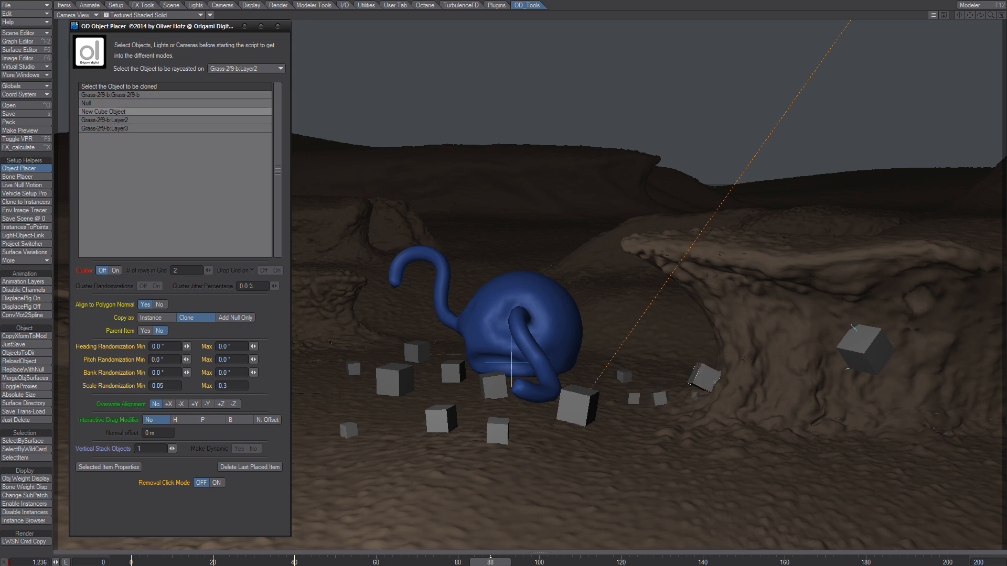
left_click(723, 351)
left_click(713, 326)
left_click(696, 303)
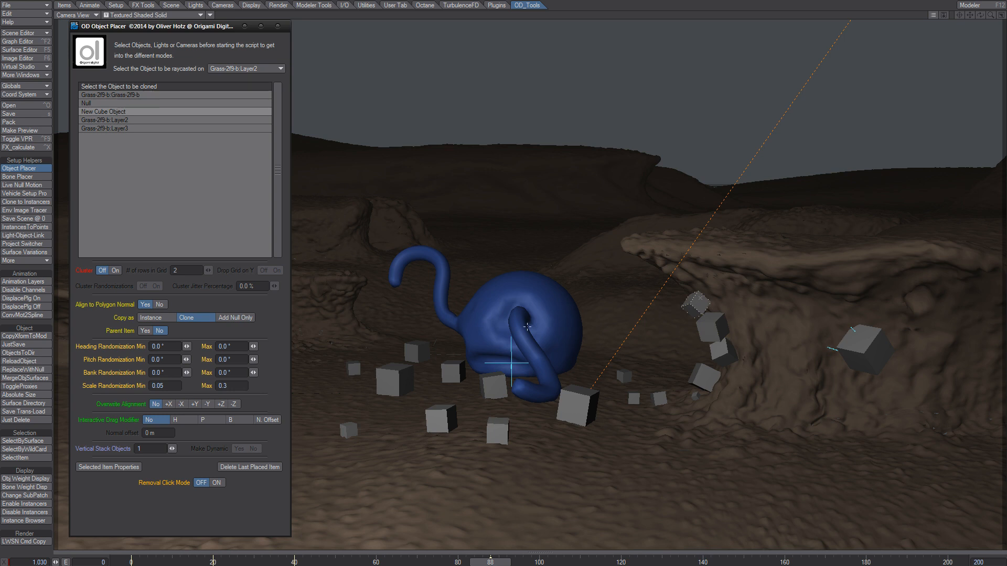
- Turn off Align to Polygon Normal and place five cube clones in a row along the top of the rock ledge
left_click(160, 305)
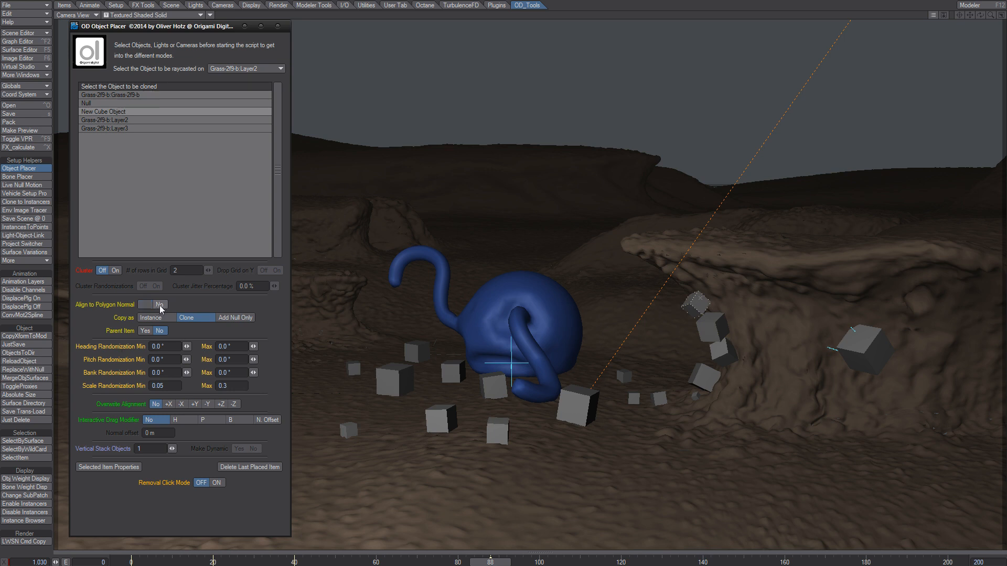
left_click(679, 235)
left_click(716, 236)
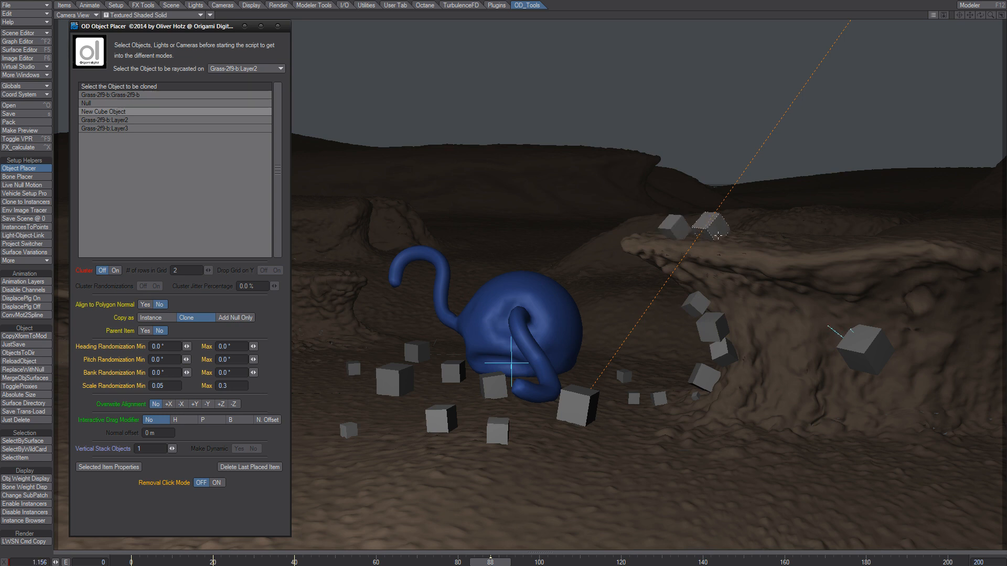
left_click(742, 237)
left_click(768, 240)
left_click(793, 249)
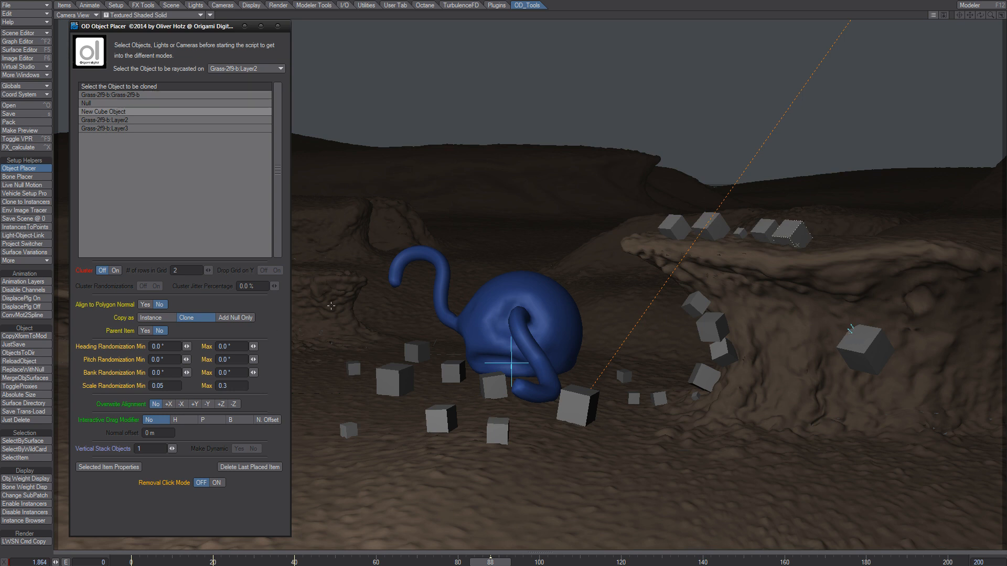
- Turn Align to Polygon Normal back on and examine the cloned cubes in the Scene Editor
left_click(145, 305)
key("ctrl+F1")
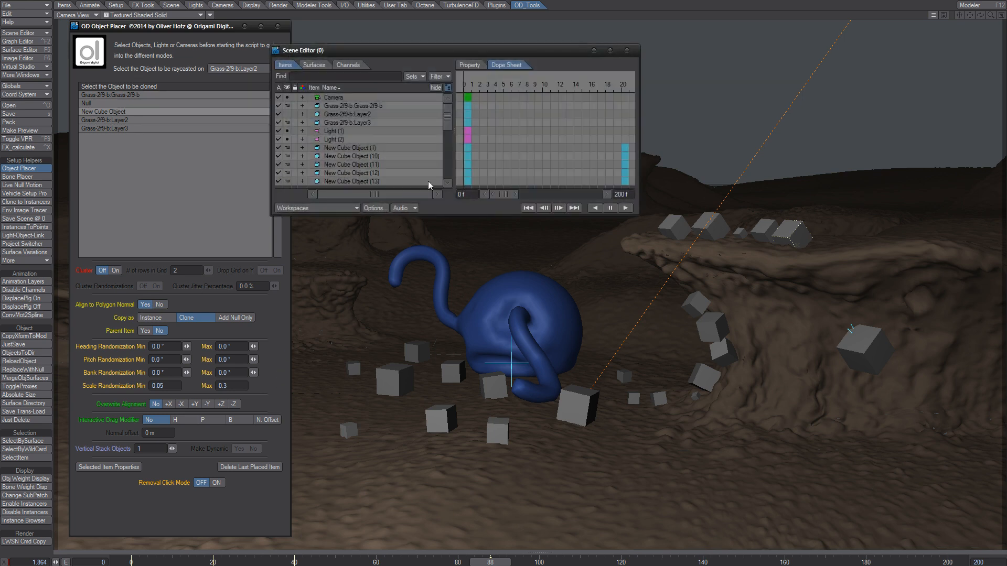
scroll(447, 128, "down", 3)
left_click(411, 139)
left_click(381, 168, "shift")
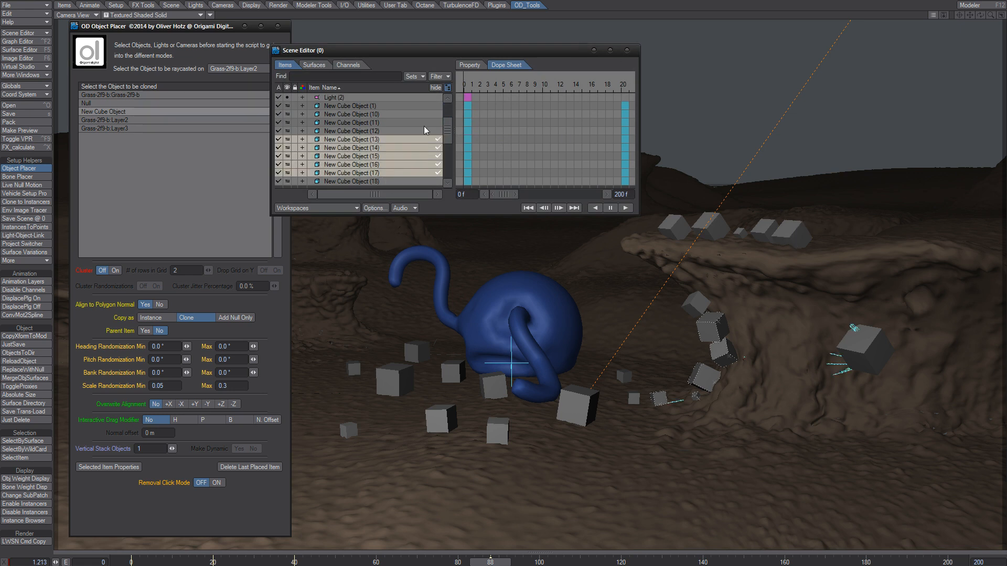
left_click(395, 122)
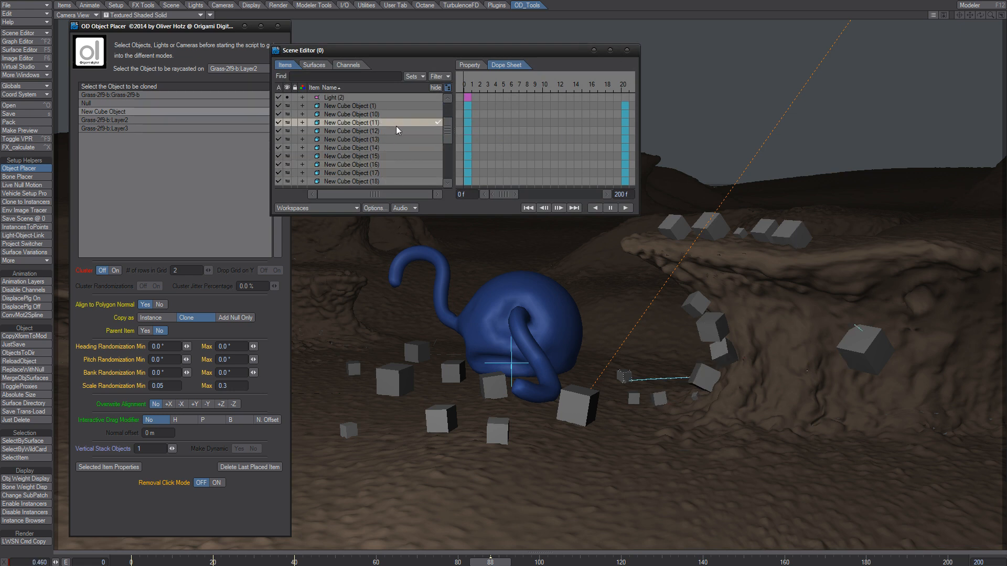
left_click(382, 105)
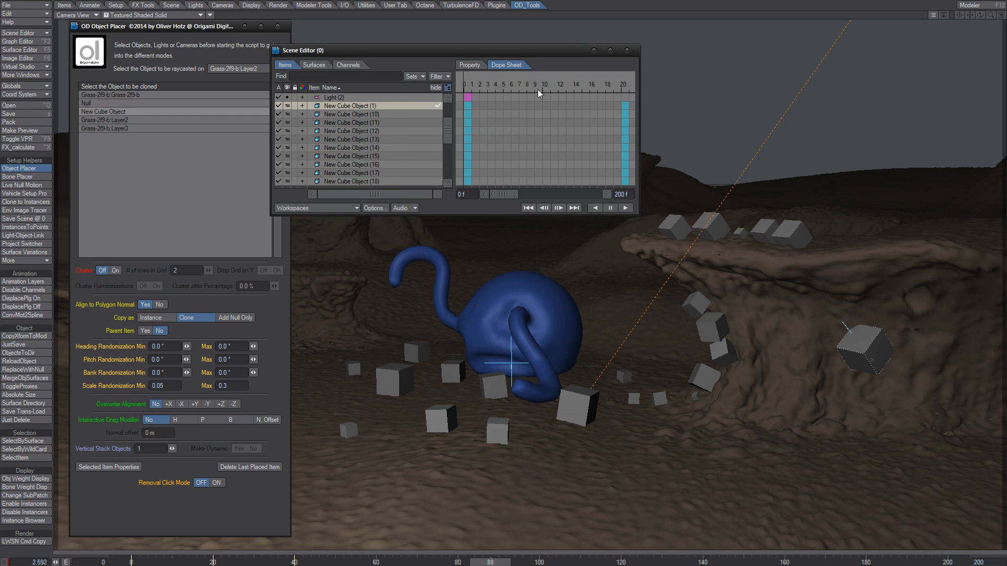
left_click(626, 51)
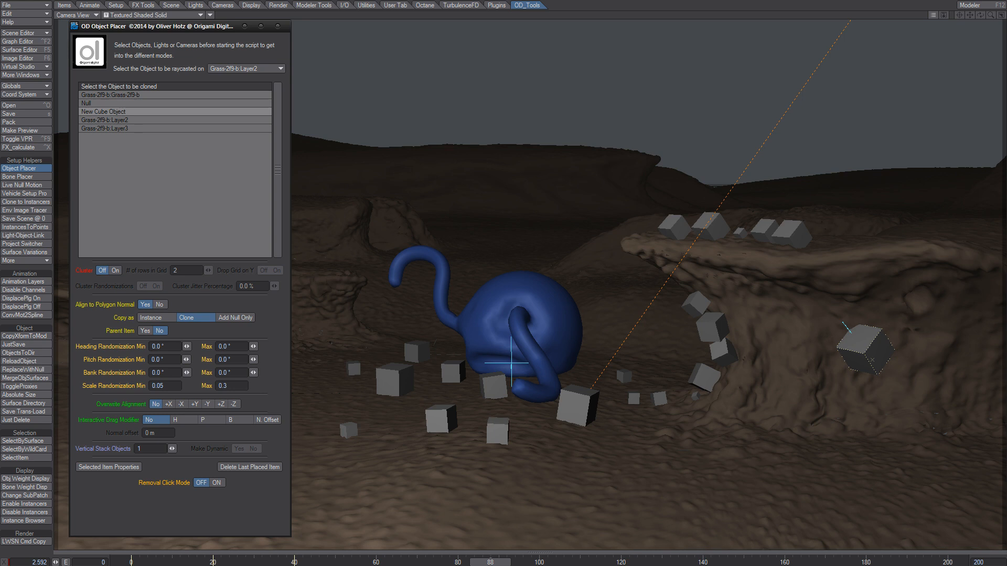
- Clear clones New Cube Object (2) through New Cube Object (23) from the scene and select the original New Cube Object
key("apostrophe")
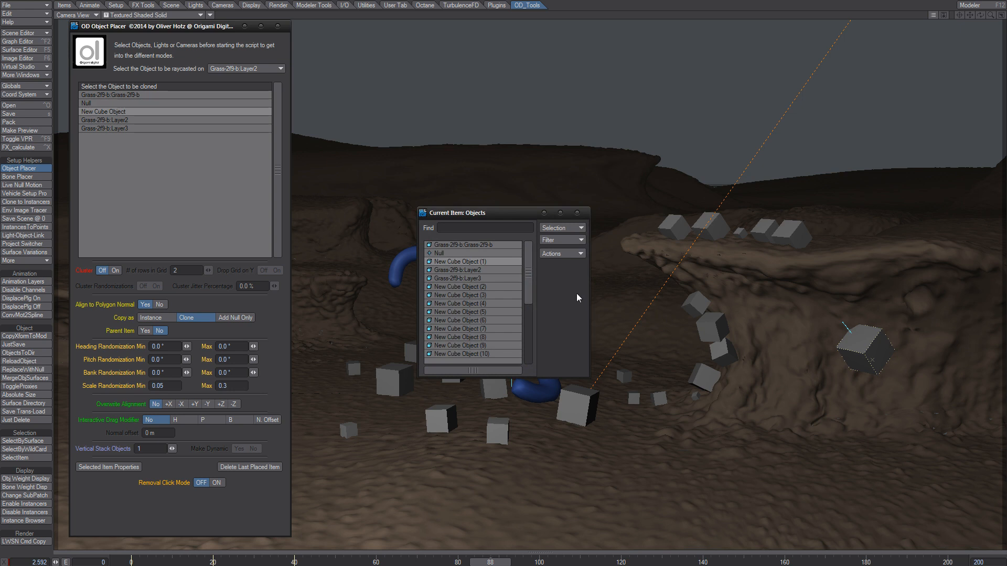
left_click(493, 286)
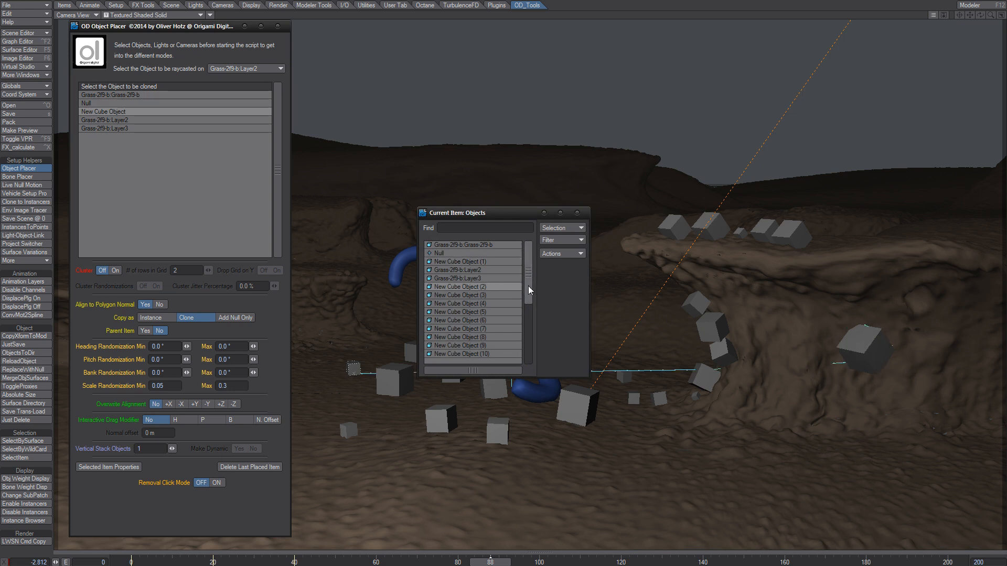
left_click_drag(528, 285, 526, 356)
left_click(496, 350, "shift")
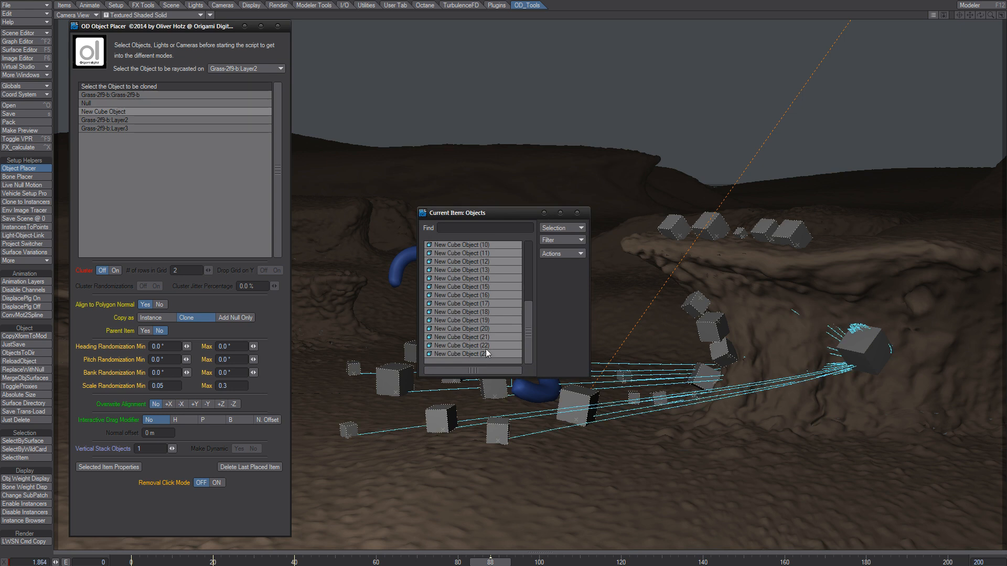
key("minus")
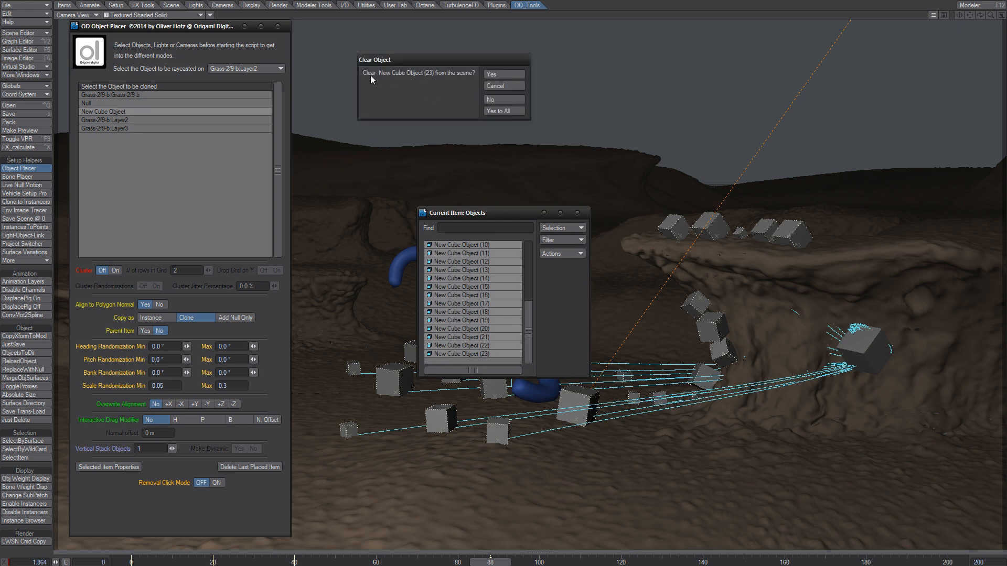
left_click(505, 111)
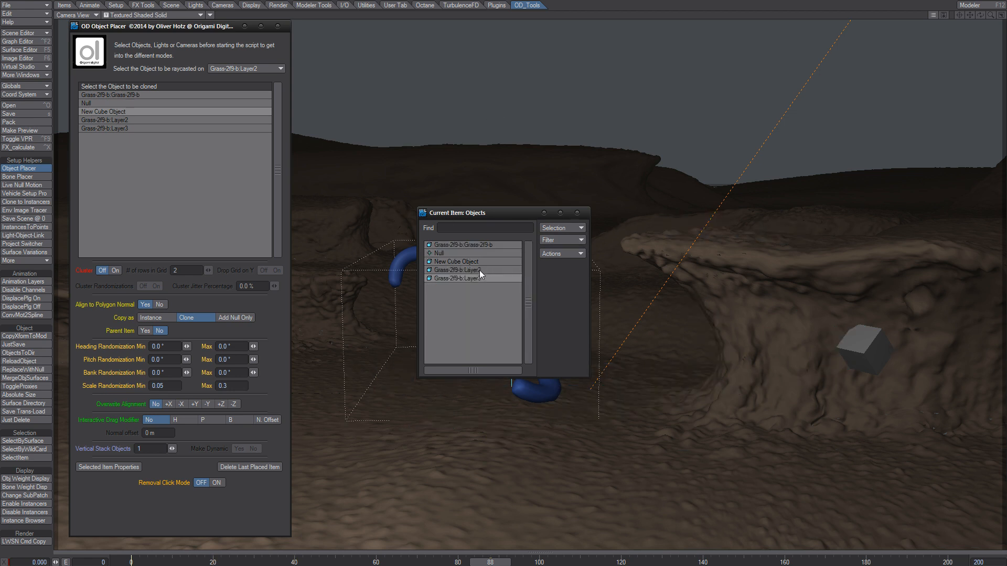
left_click(463, 262)
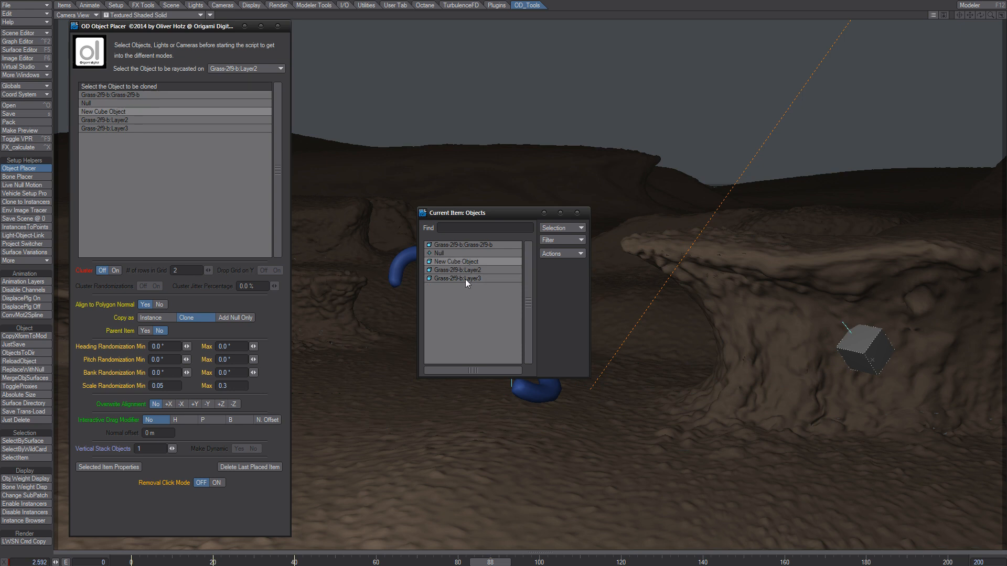
left_click(577, 213)
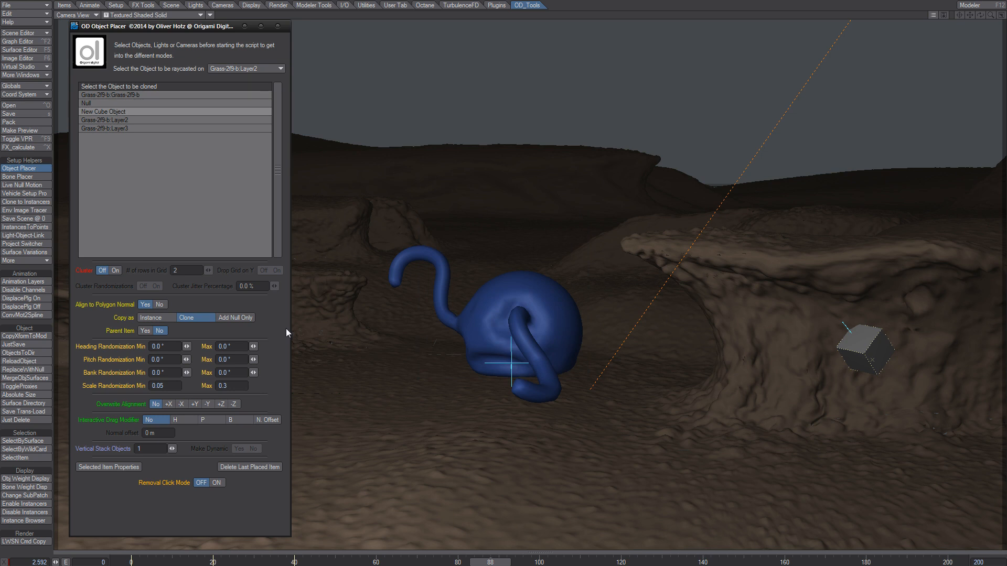
- Set the copy mode to Instance and scatter ten cube instances on the ground around and in front of the blue object
left_click(152, 318)
left_click(329, 365)
left_click(371, 400)
left_click(407, 373)
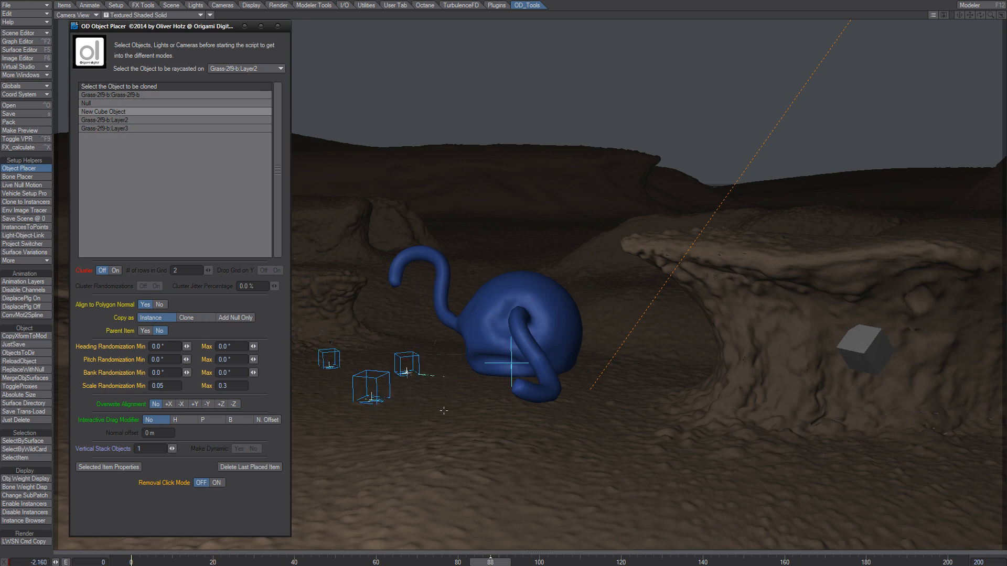
left_click(442, 412)
left_click(345, 443)
left_click(481, 441)
left_click(548, 432)
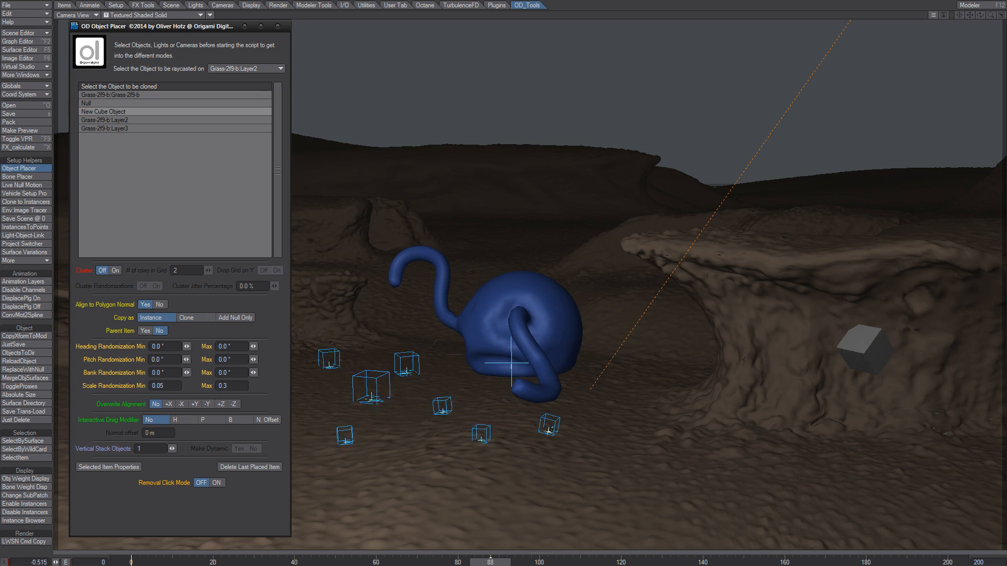
left_click(612, 408)
left_click(636, 458)
left_click(660, 393)
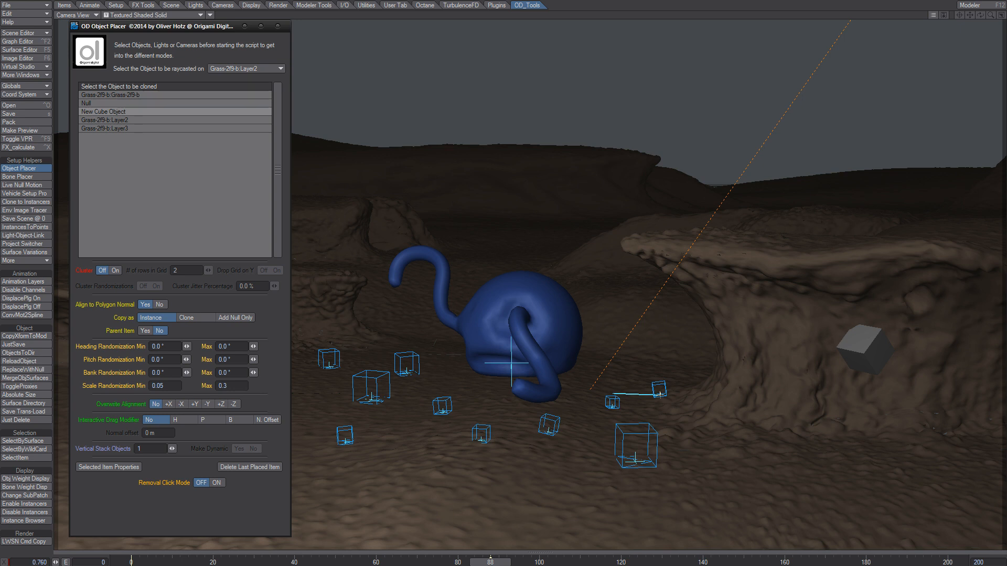
- Examine the FX Collision settings and instancer list of Grass-2f9-b:Layer2 in the object properties
key("p")
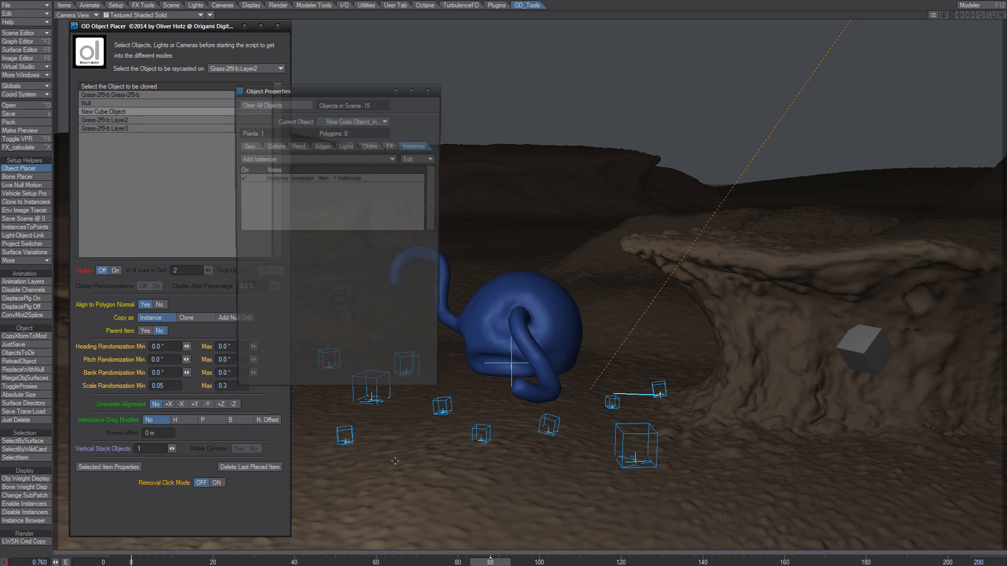
left_click(354, 120)
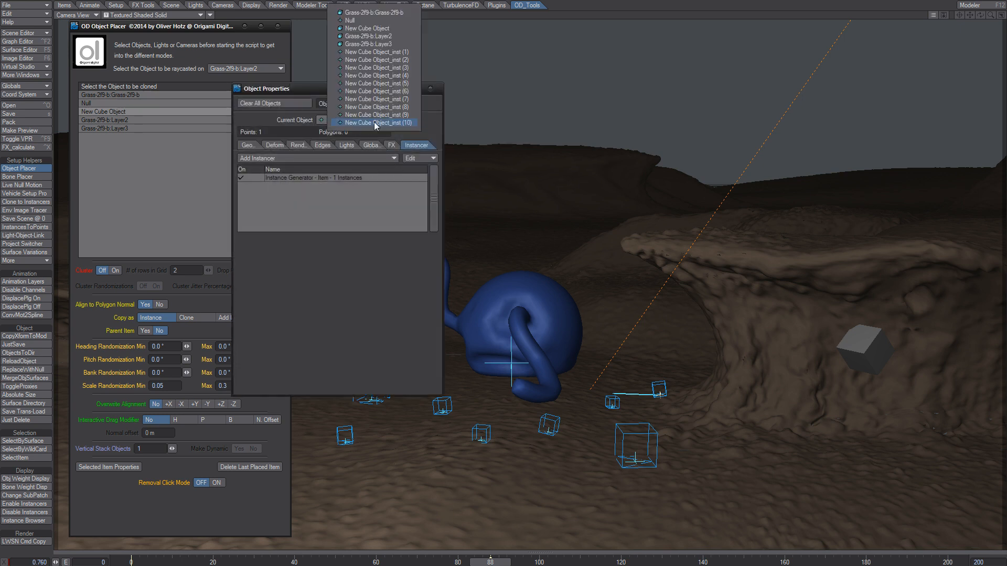
left_click(398, 36)
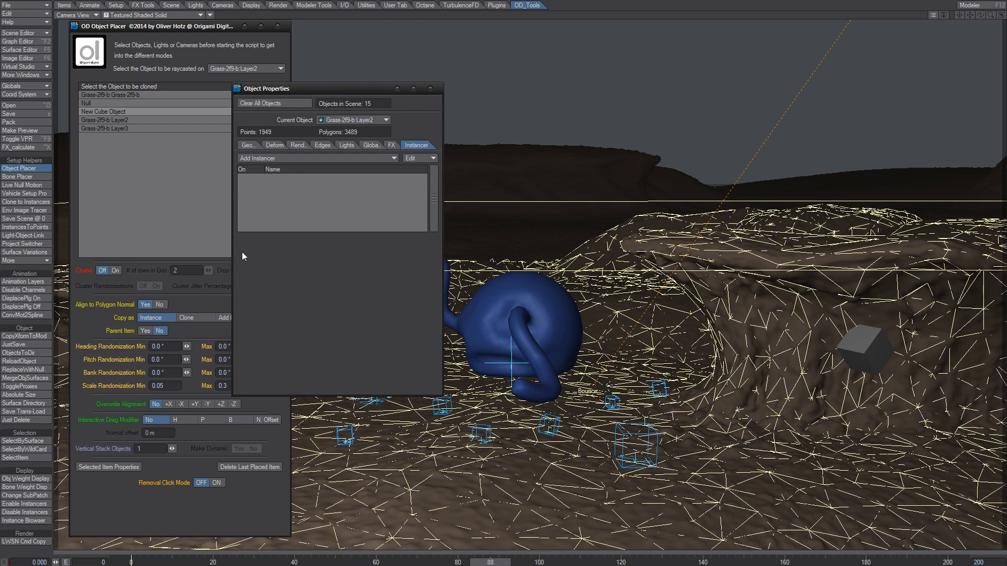
left_click(391, 144)
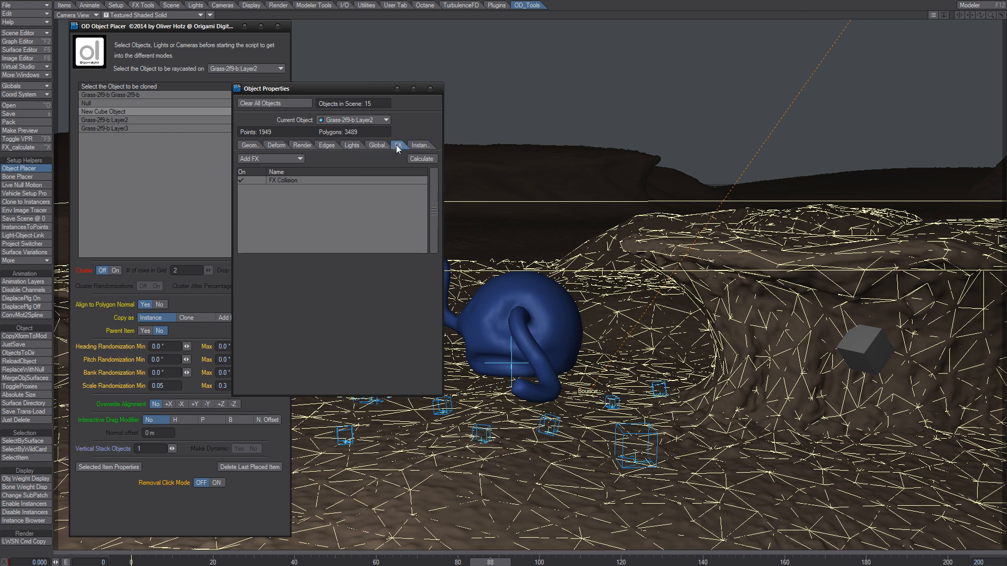
left_click(416, 145)
left_click(399, 145)
left_click(297, 181)
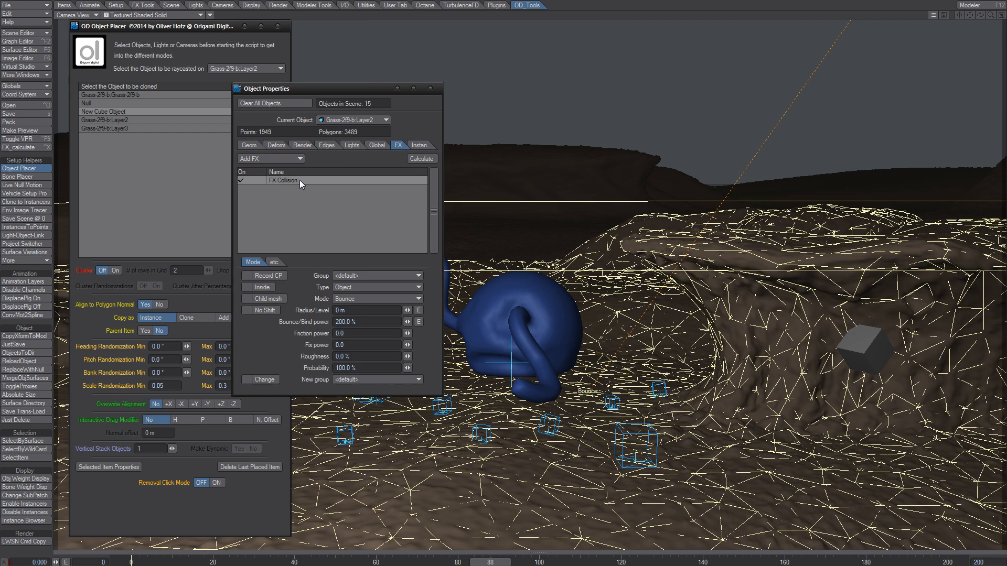
left_click(383, 146)
left_click(421, 146)
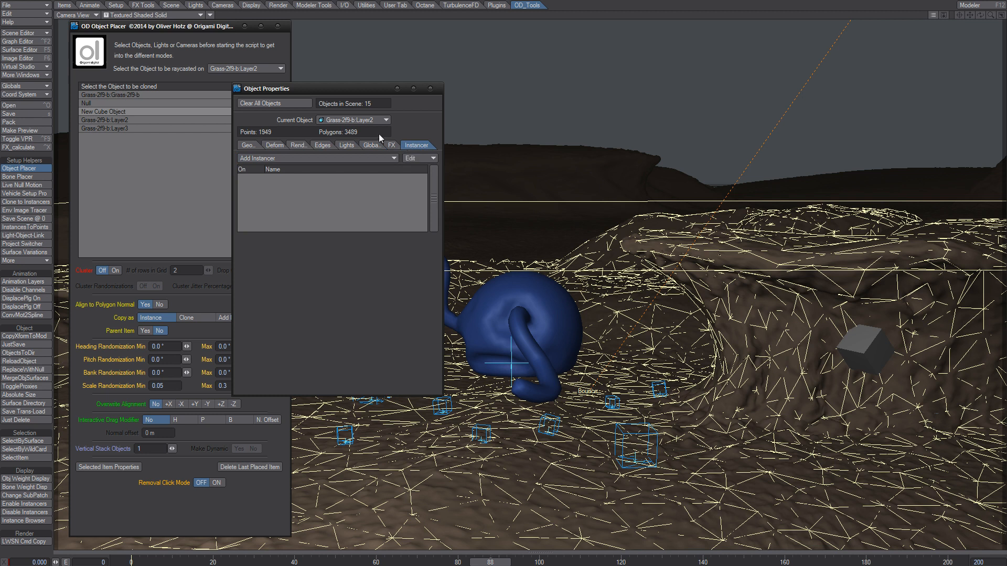
- Compare the instancer lists of the original scene objects, from Grass-2f9-b:Layer3 up to Grass-2f9-b:Grass-2f9-b
left_click(367, 119)
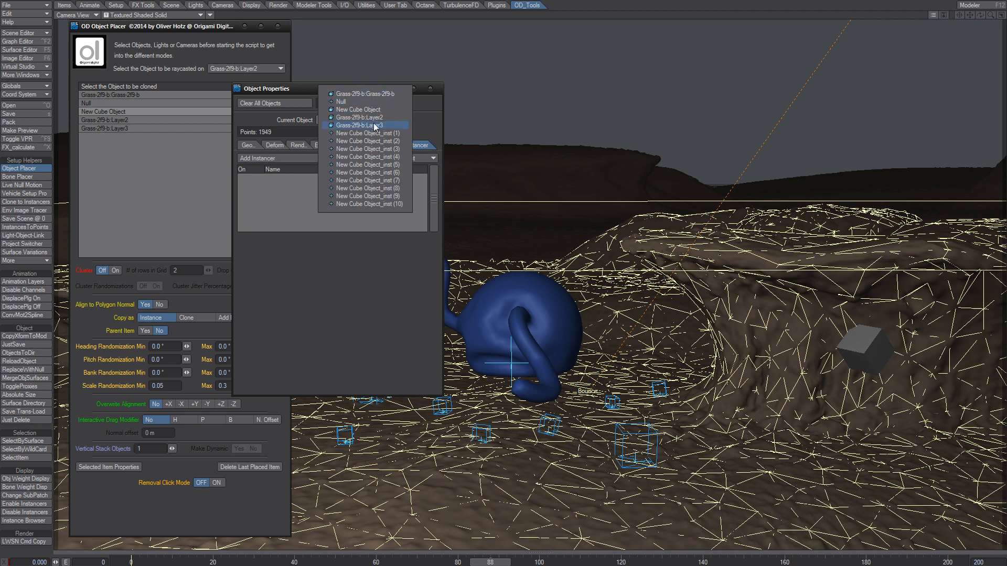
left_click(377, 125)
left_click(377, 125)
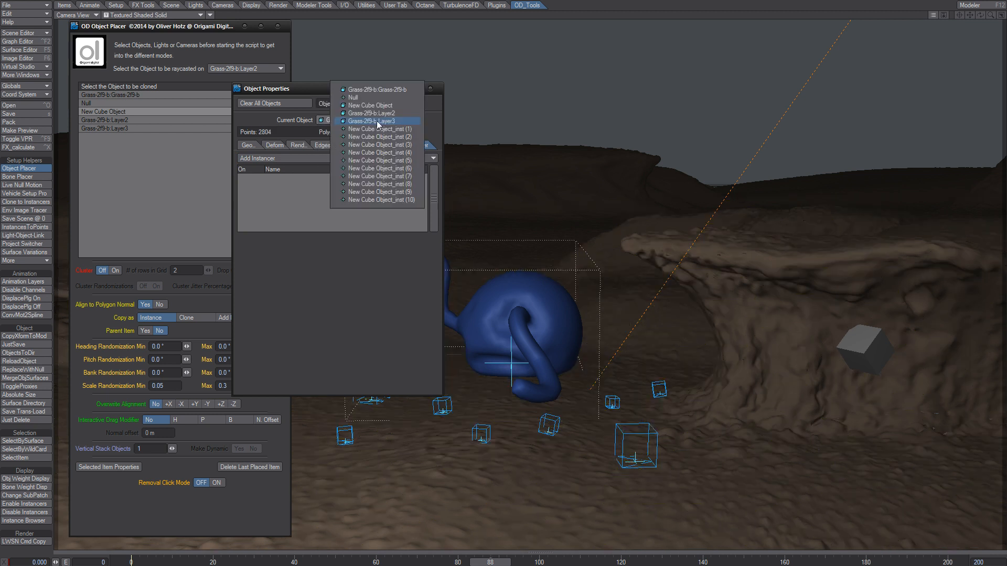
left_click(377, 119)
left_click(376, 121)
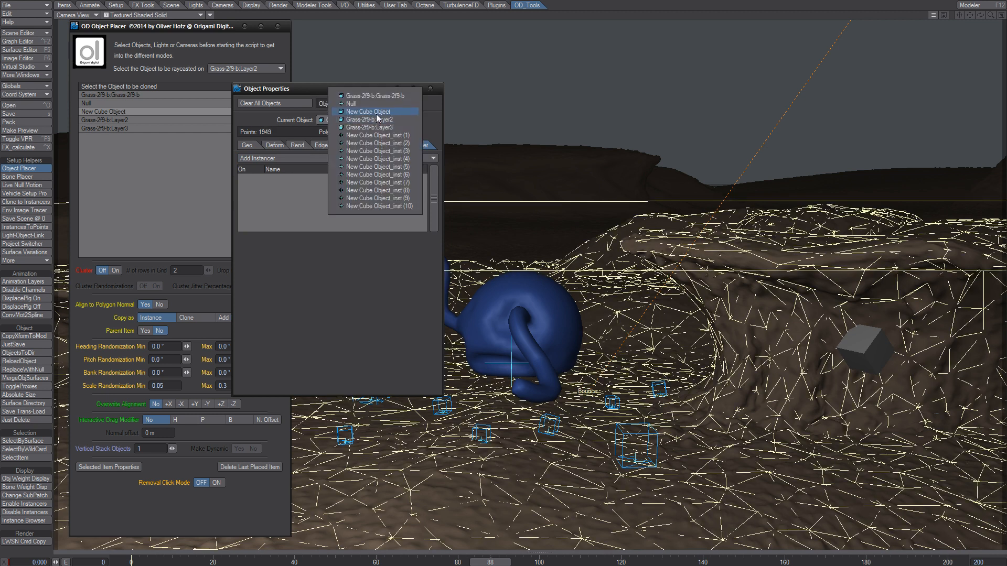
left_click(378, 115)
left_click(370, 120)
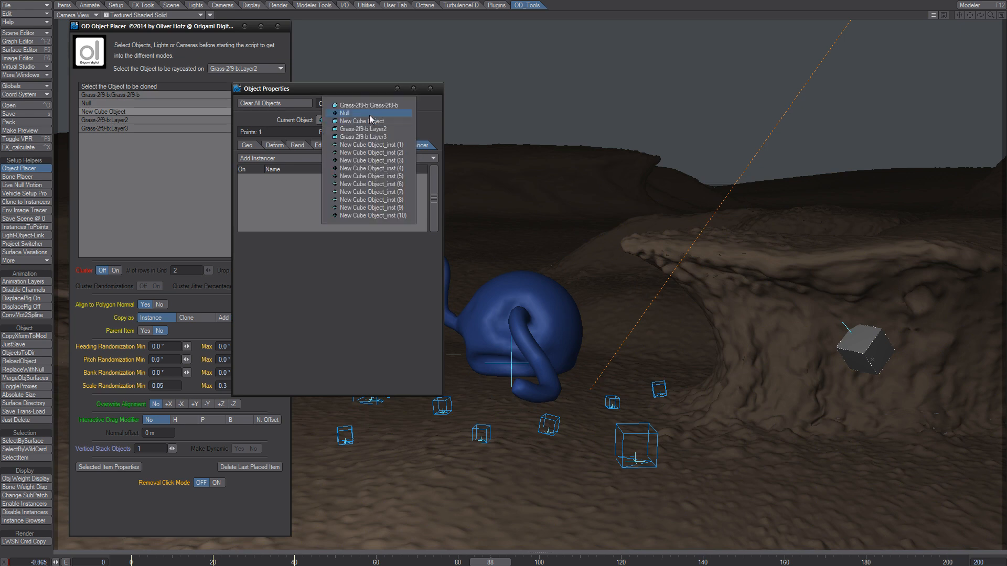
left_click(370, 112)
left_click(372, 119)
left_click(371, 114)
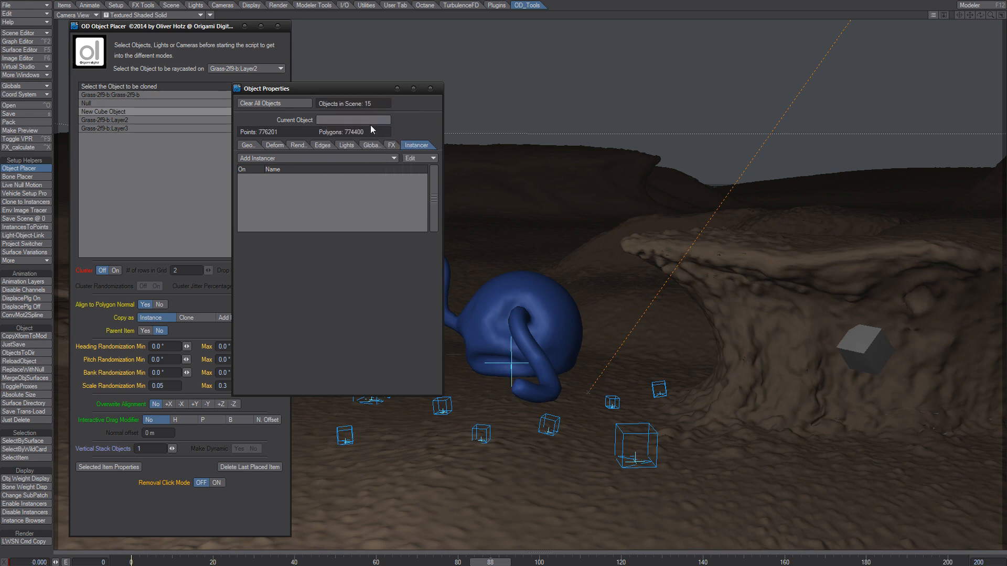
- Check the instance generators on several of the placed cube instances, then close the object properties
left_click(371, 123)
left_click(373, 162)
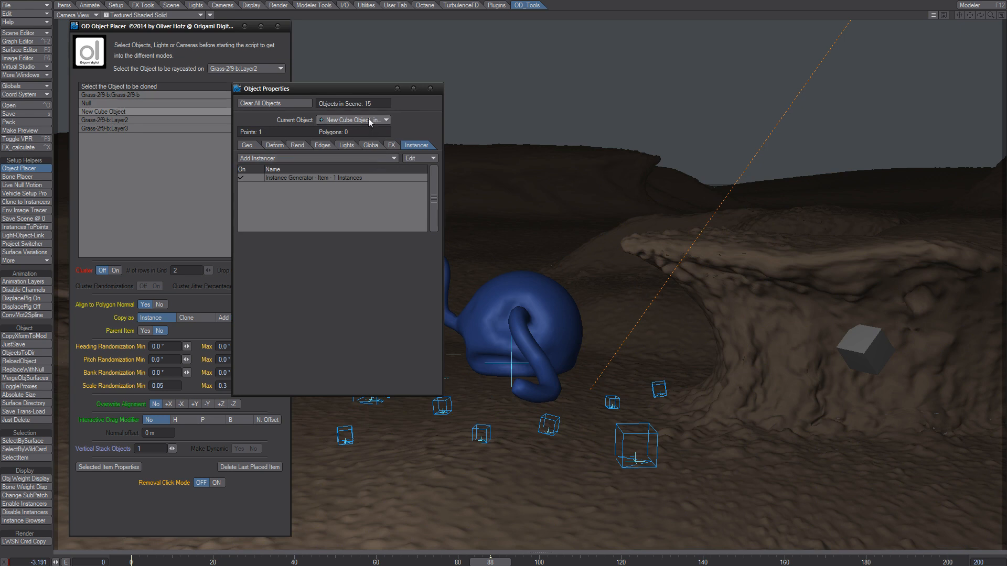
left_click(371, 120)
left_click(369, 142)
left_click(370, 122)
left_click(370, 137)
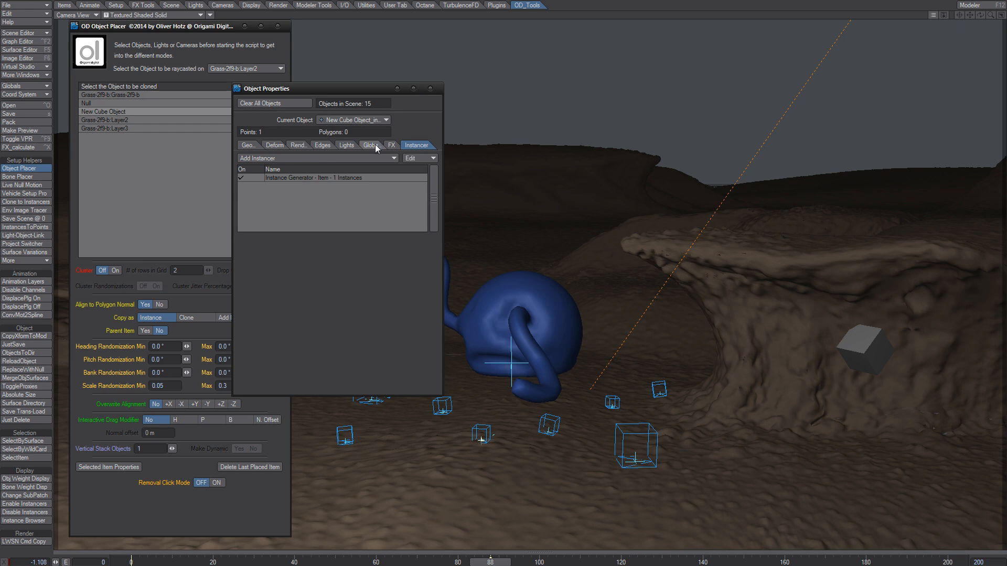
left_click(369, 120)
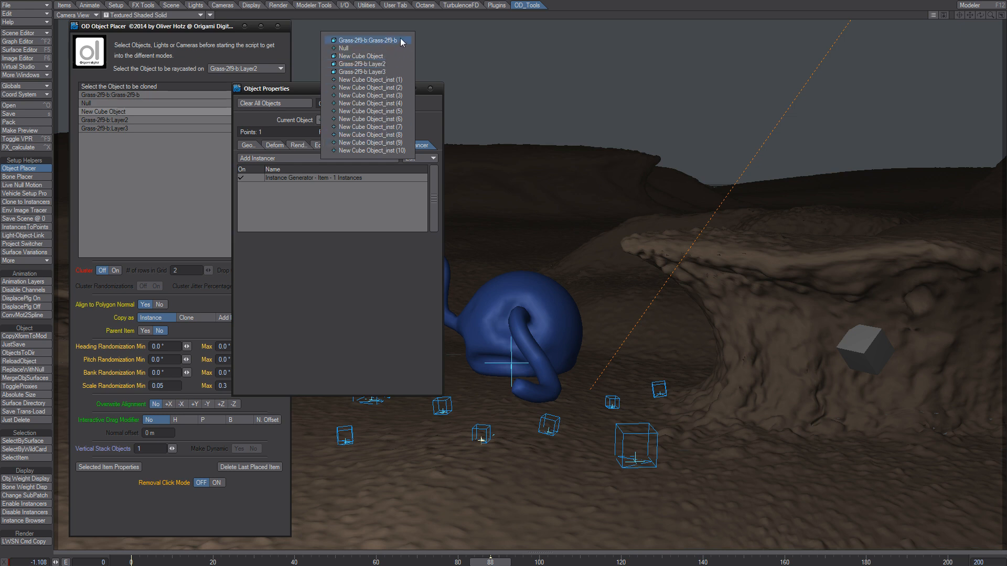
left_click(438, 119)
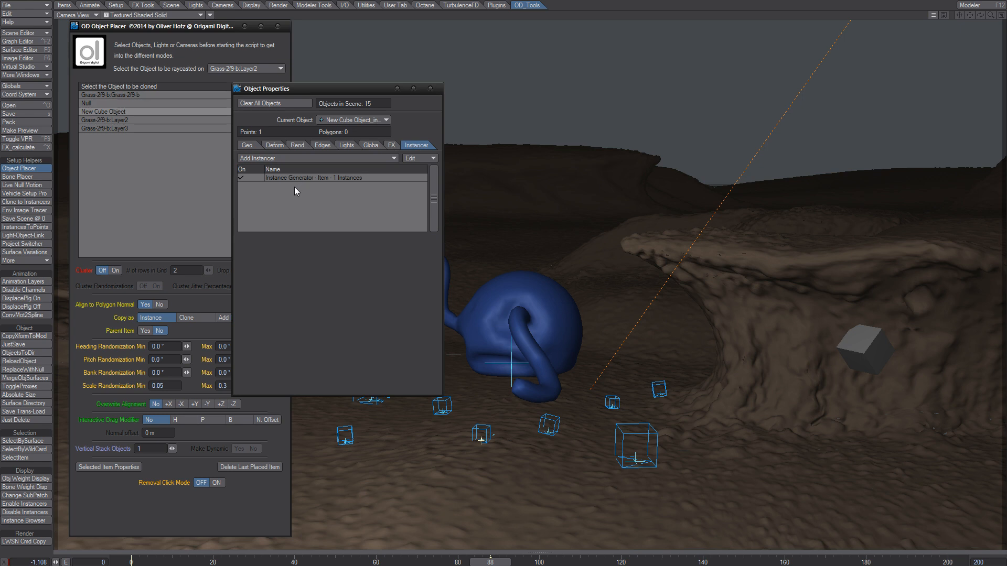
left_click(430, 89)
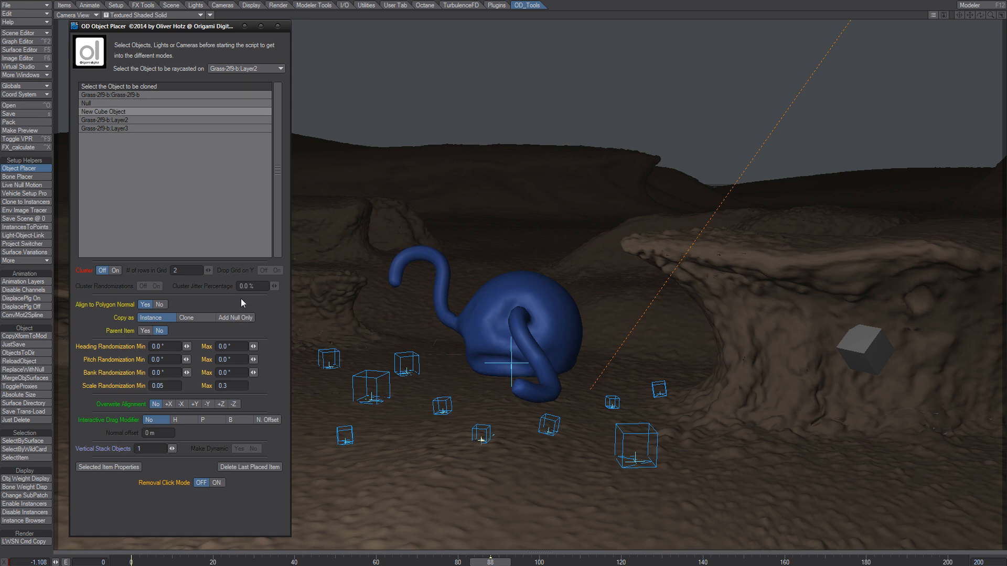
- Set the copy mode back to Clone and place four cube clones on the ground to both sides behind the blue object
left_click(190, 318)
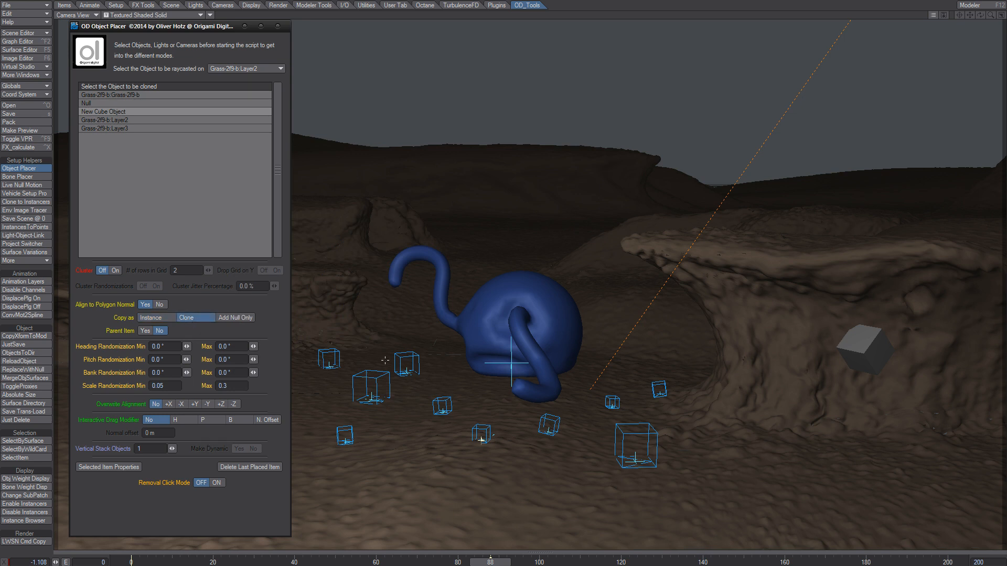
left_click(361, 351)
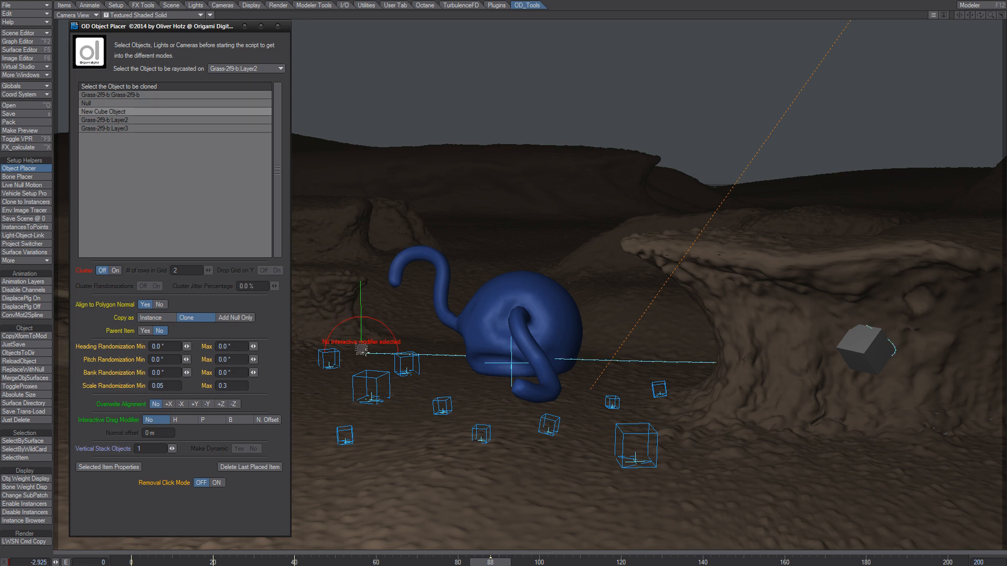
left_click(430, 352)
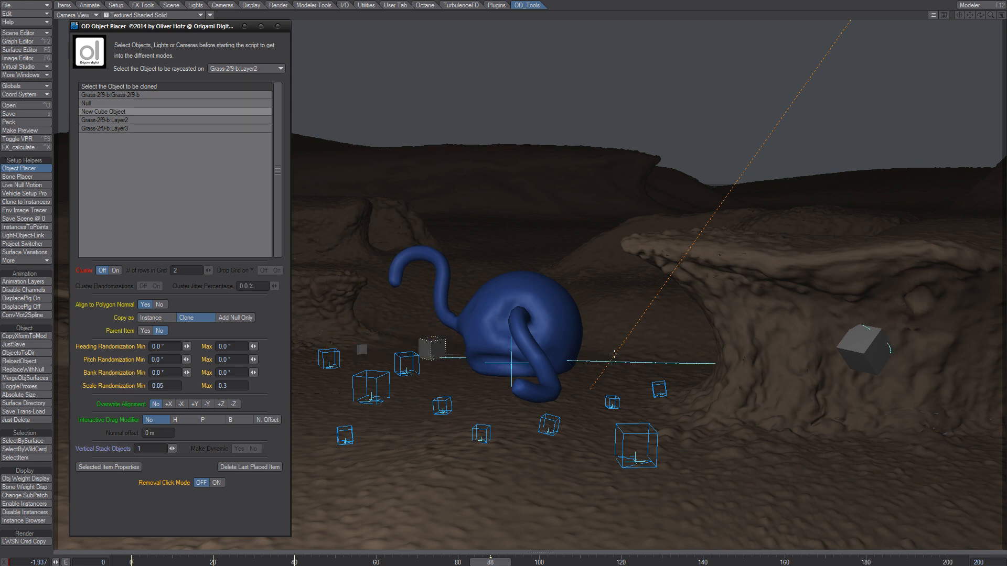
left_click(609, 330)
left_click(647, 349)
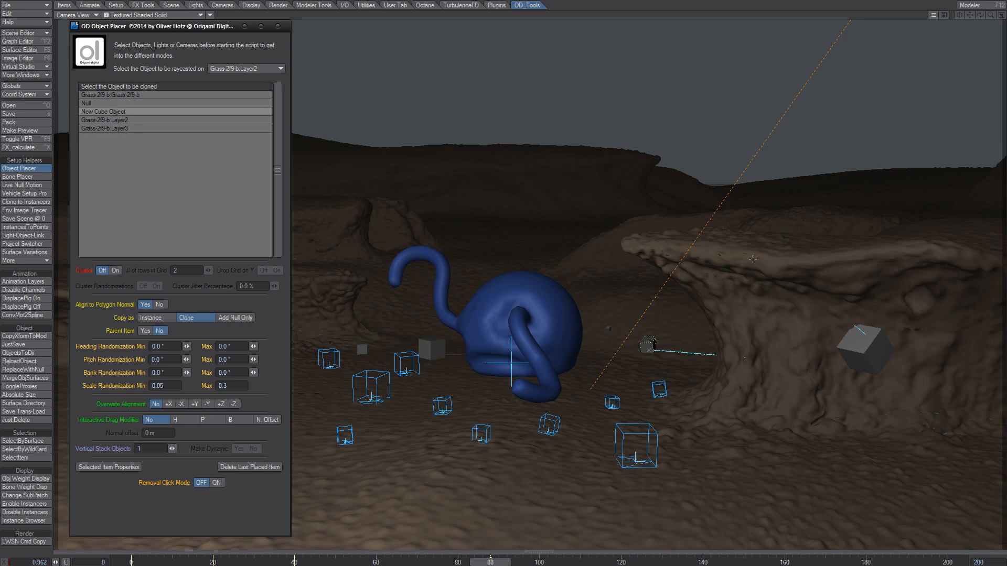
- Place four cube clones along the top of the rock ledge and three more at the foot of the rock
left_click_drag(732, 249, 756, 245)
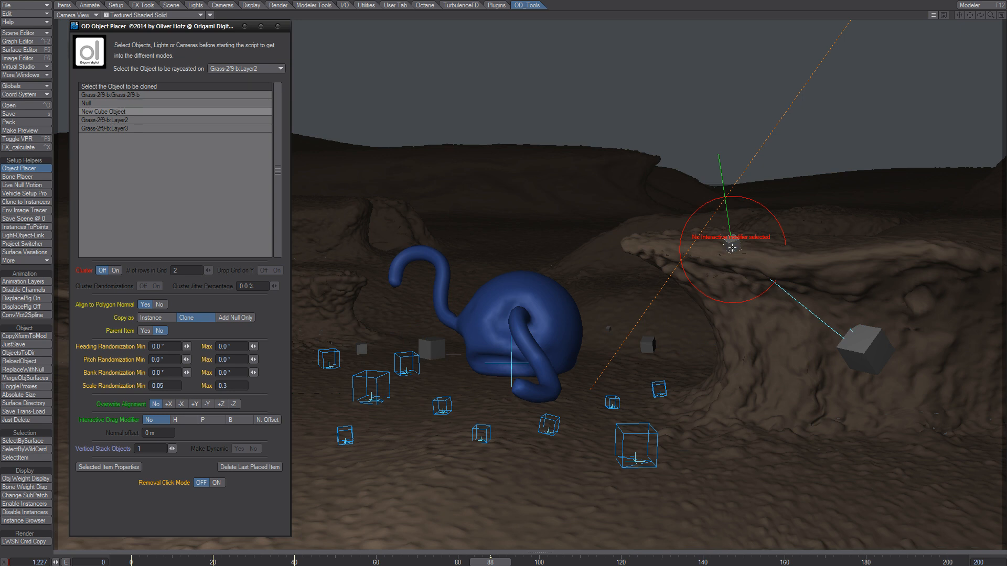
left_click(648, 242)
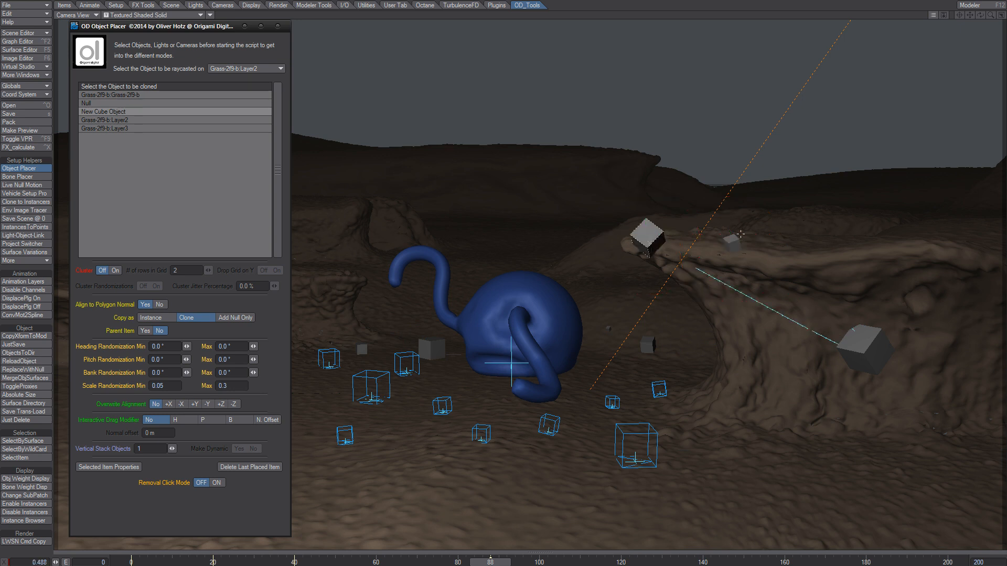
left_click(842, 255)
left_click(892, 239)
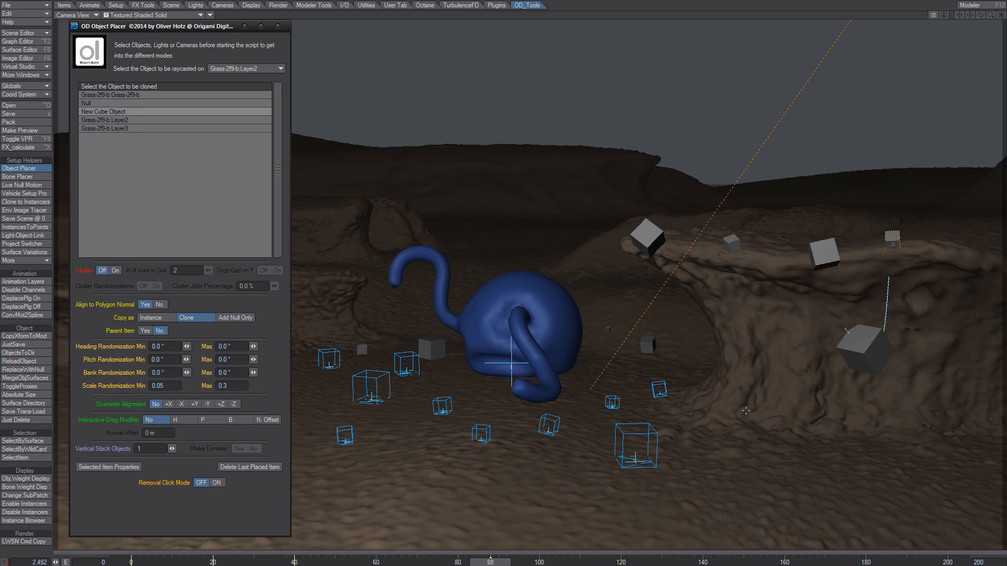
left_click(721, 401)
left_click(762, 413)
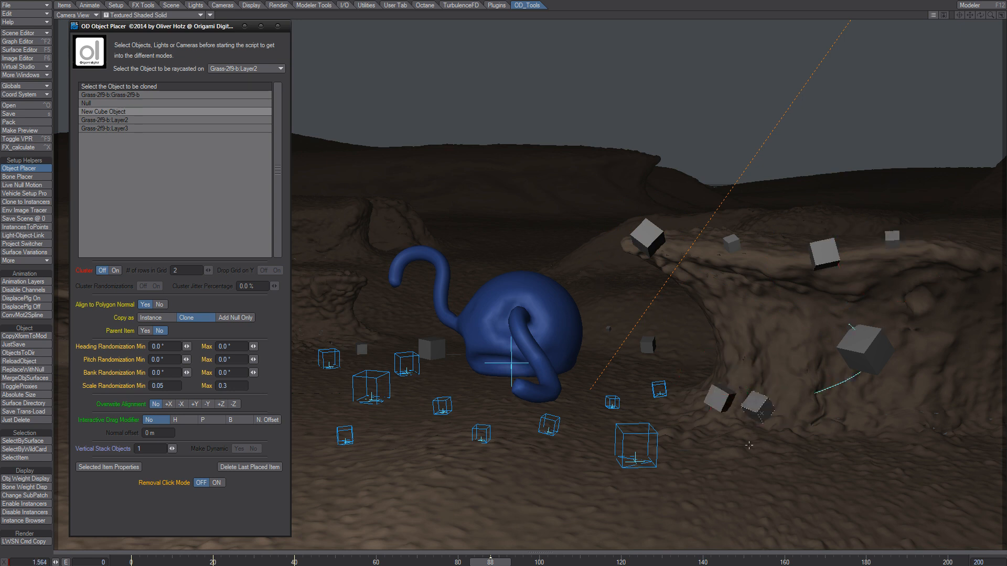
left_click(715, 426)
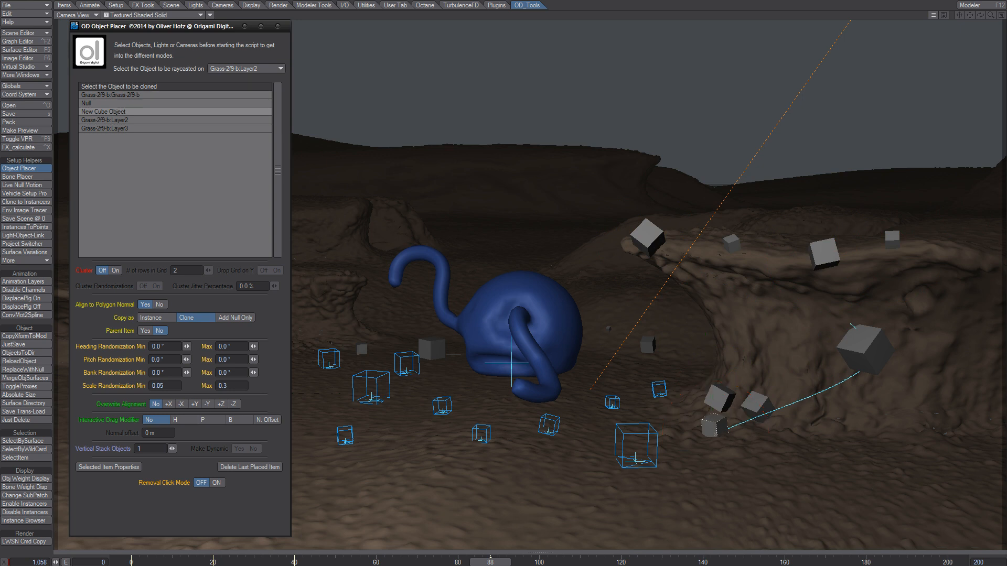
- Place four more cube clones on the ground between the front of the blue object and the foot of the rock
left_click(594, 414)
left_click(522, 405)
left_click(673, 426)
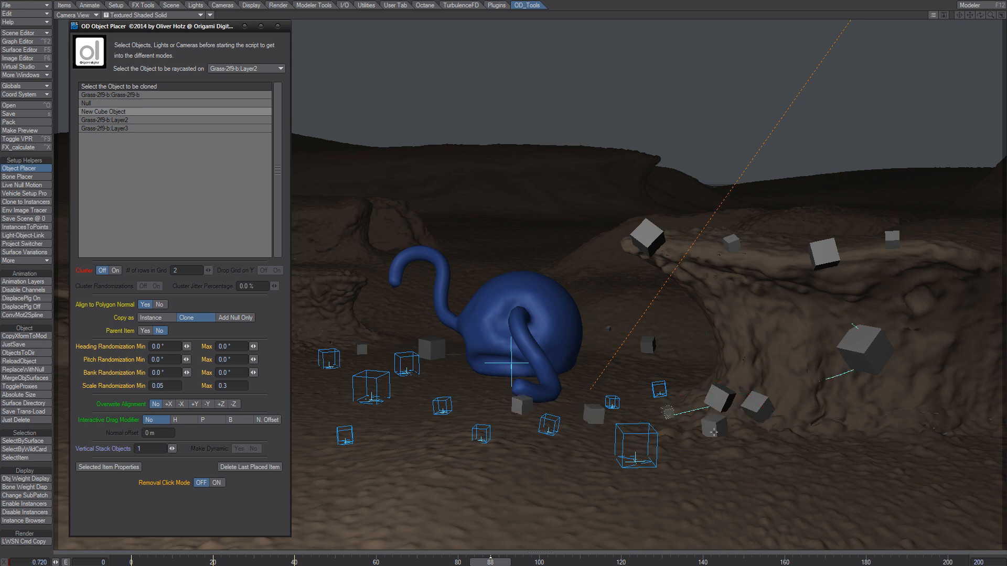
left_click(803, 418)
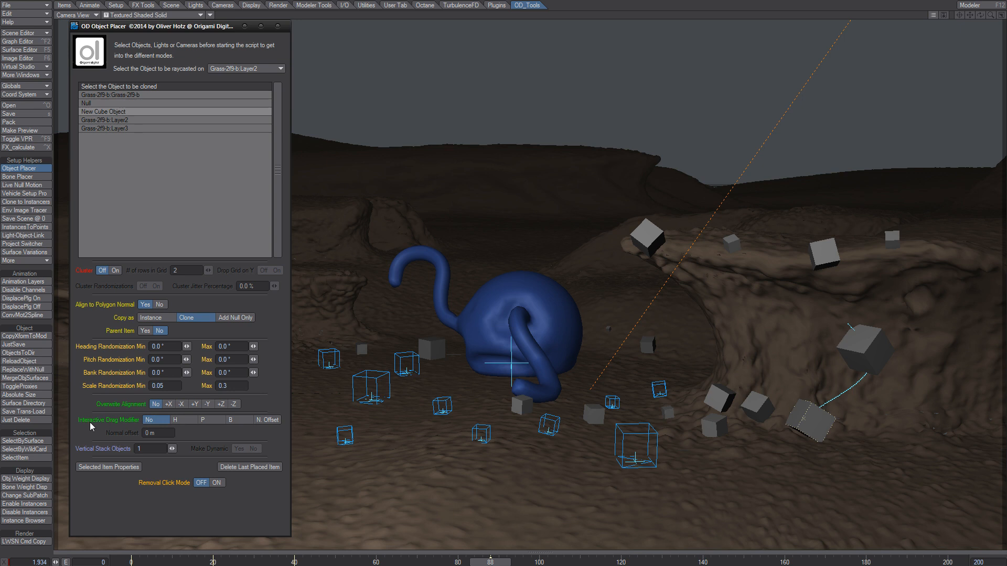
- Set the interactive drag modifier to H and place five cube clones across the foreground, adjusting their heading while placing them
left_click(182, 422)
mouse_move(397, 438)
left_mouse_down()
mouse_move(440, 431)
mouse_move(306, 452)
mouse_move(392, 480)
mouse_move(415, 415)
mouse_move(417, 435)
mouse_move(409, 432)
left_mouse_up()
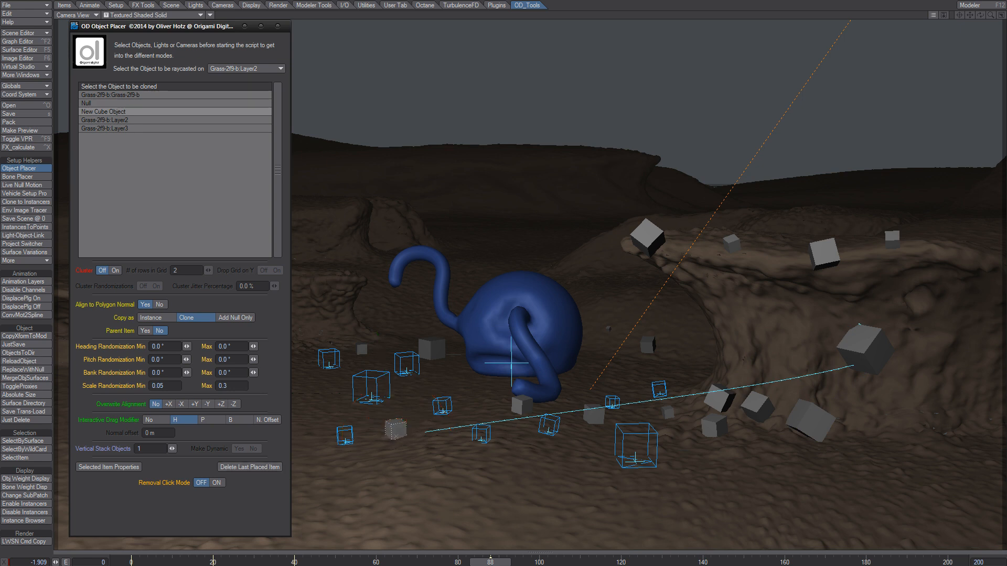
left_click_drag(516, 441, 371, 460)
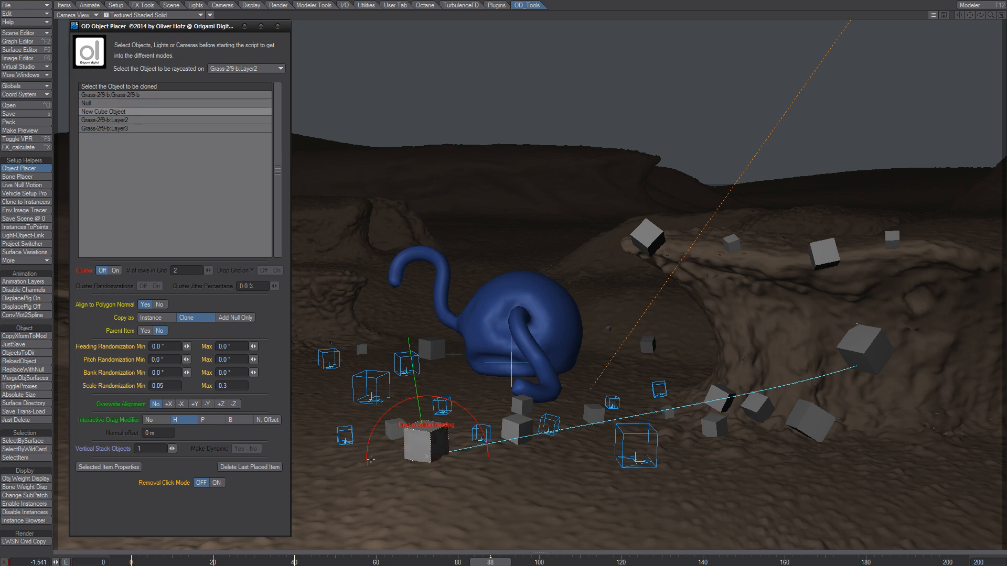
left_click_drag(478, 452, 491, 451)
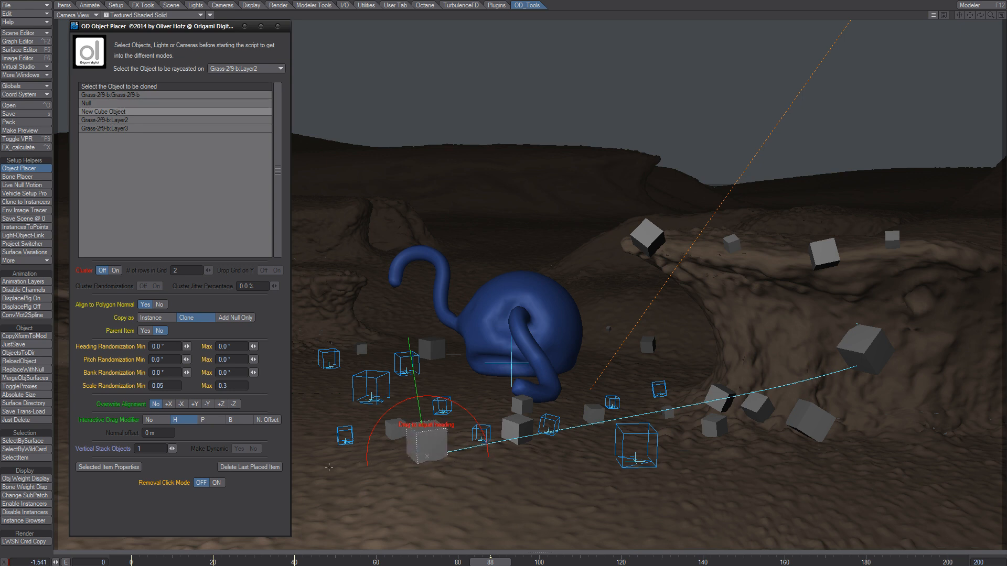
mouse_move(329, 467)
left_mouse_down()
mouse_move(361, 465)
mouse_move(322, 478)
left_mouse_up()
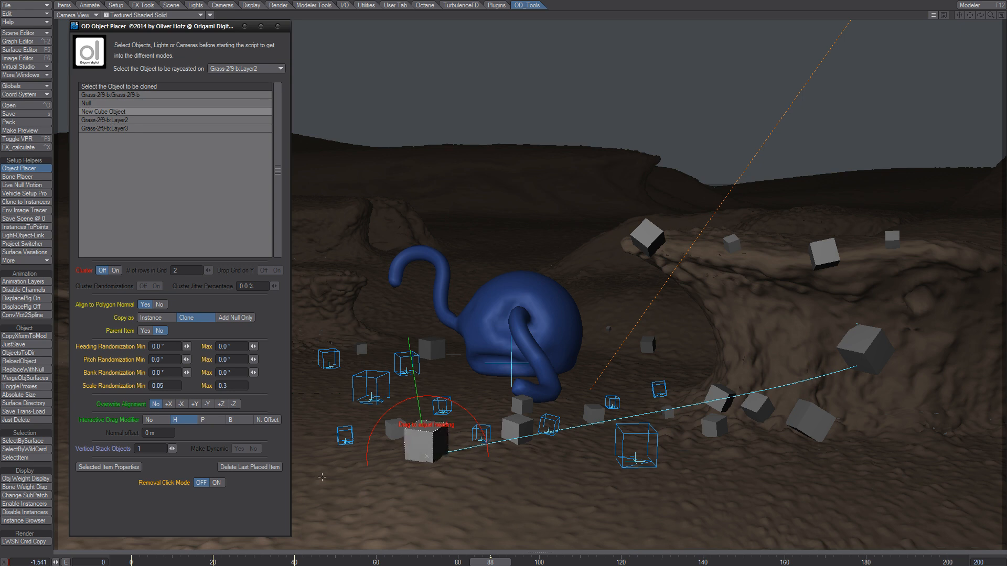
left_click_drag(450, 456, 418, 470)
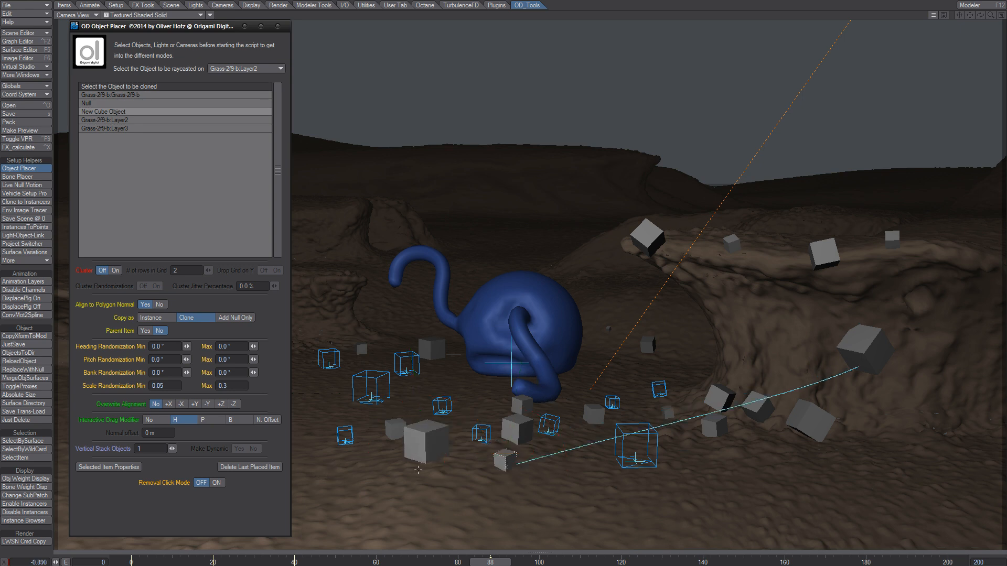
left_click_drag(347, 469, 408, 452)
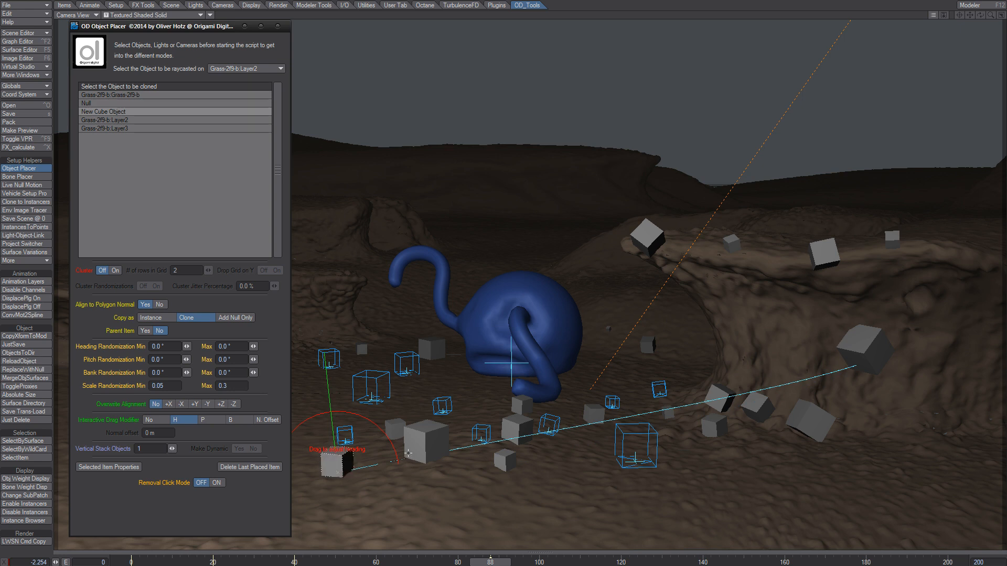
left_click_drag(408, 452, 407, 453)
- Switch the interactive drag modifier to N. Offset and place cube clones floating off the ground, the rock face and the ledge
left_click(272, 421)
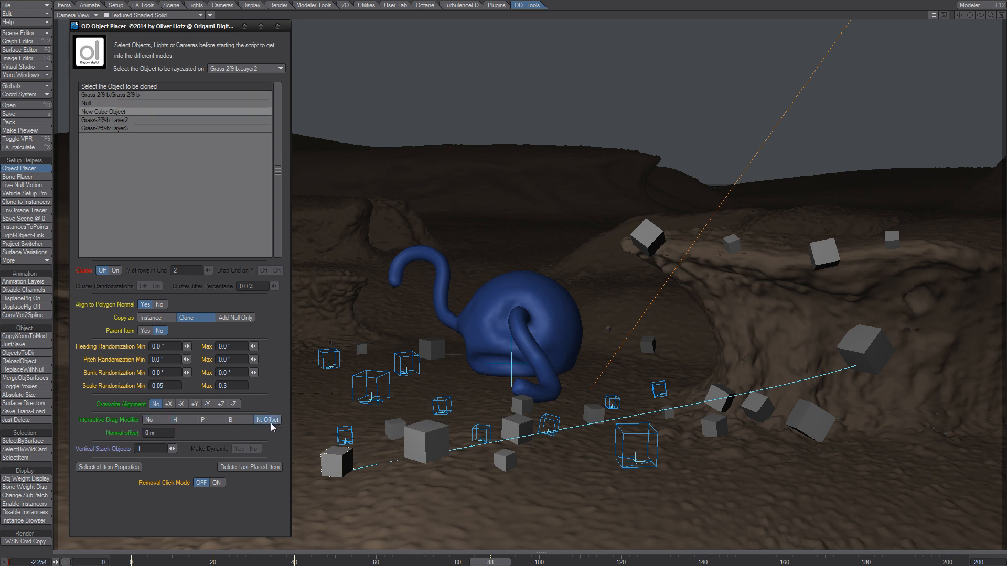
left_click_drag(560, 460, 566, 367)
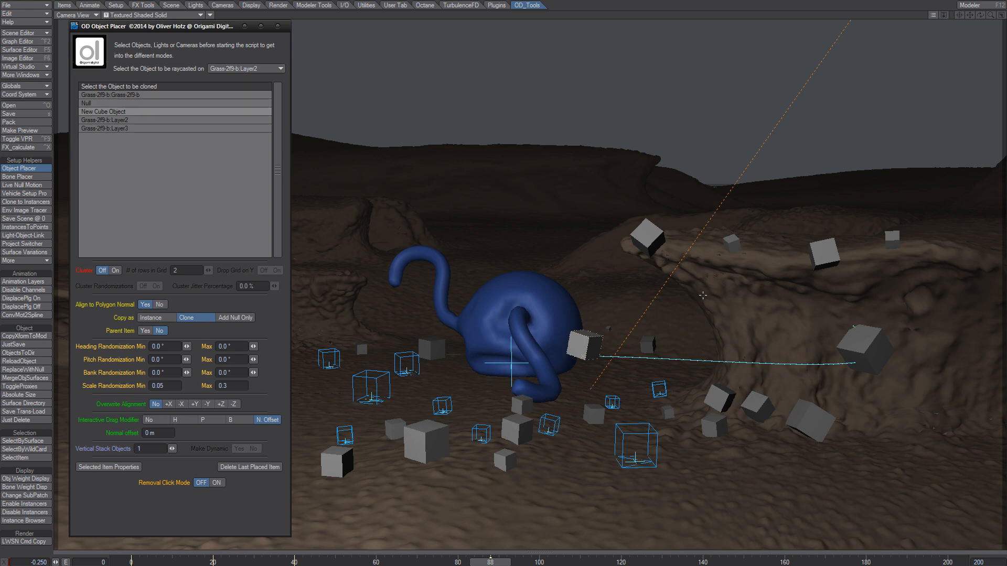
left_click_drag(706, 294, 746, 306)
left_click_drag(677, 274, 628, 253)
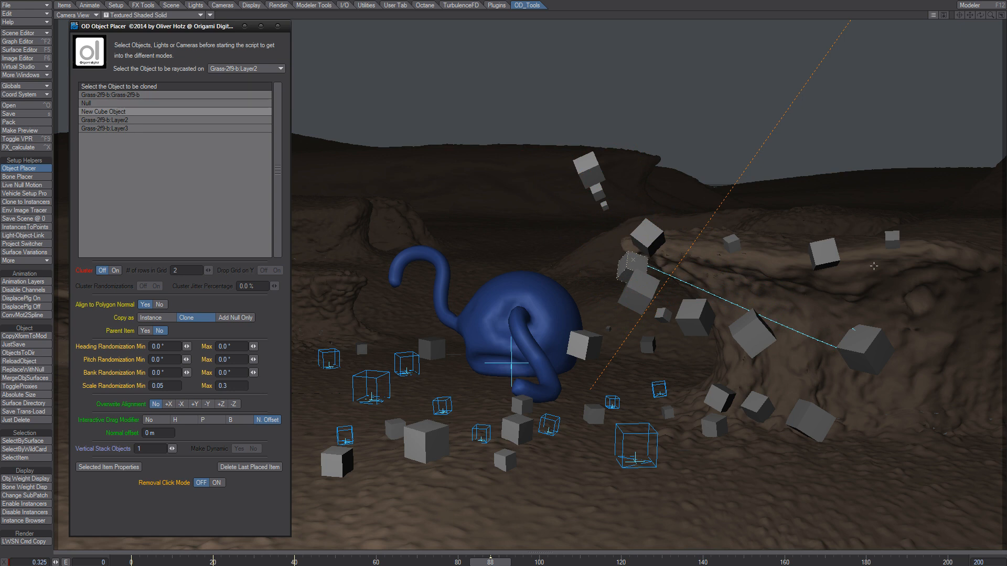
left_click(865, 247)
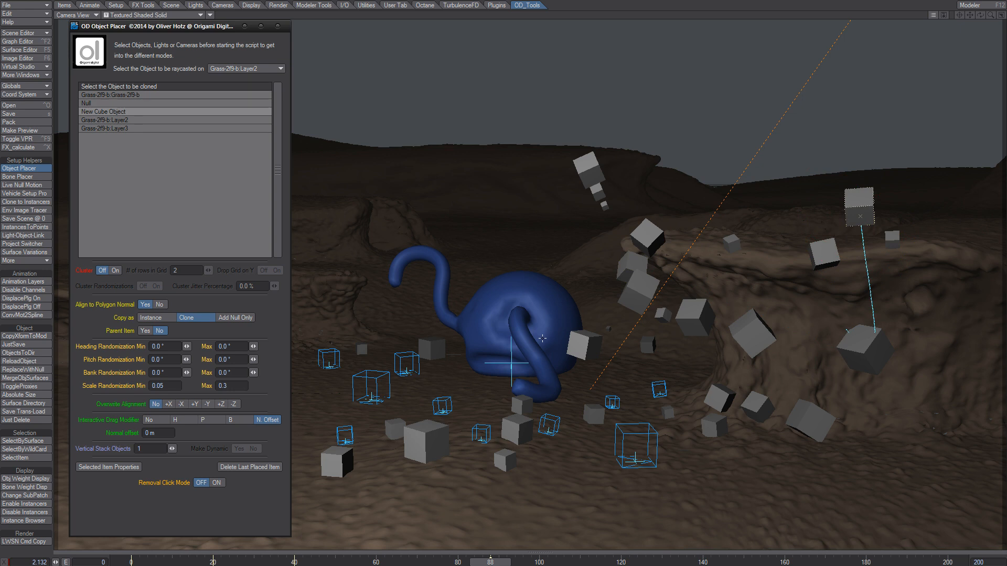
- Set the raycast object to Grass-2f9-b:Grass-2f9-b and go through the cloning list to identify which scene item each entry represents
left_click(244, 69)
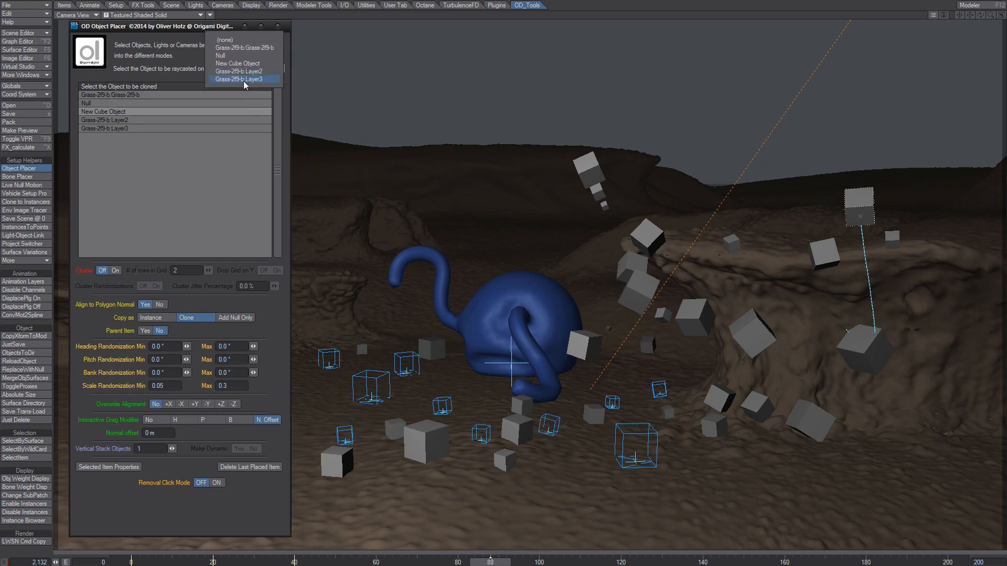
left_click(273, 48)
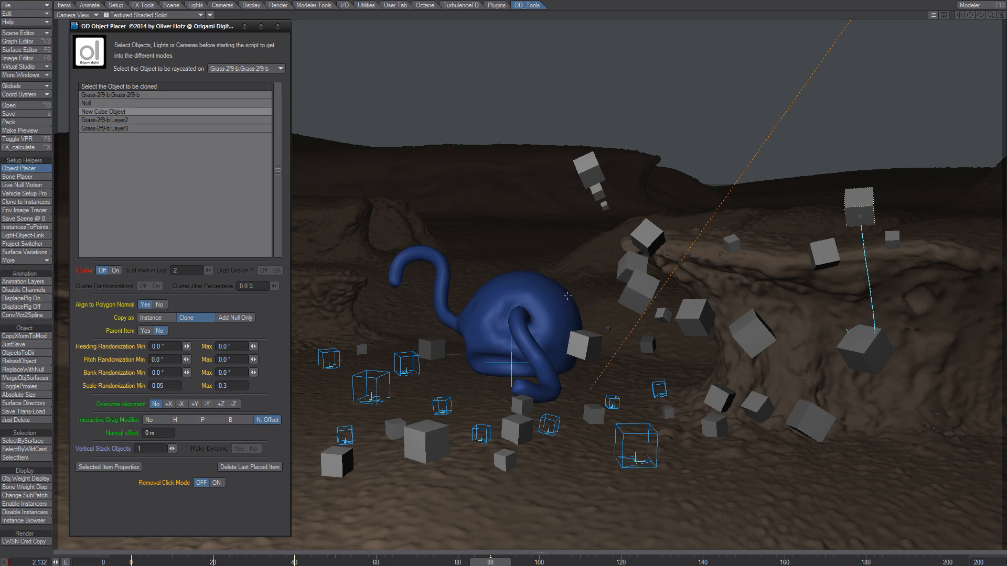
left_click(162, 95)
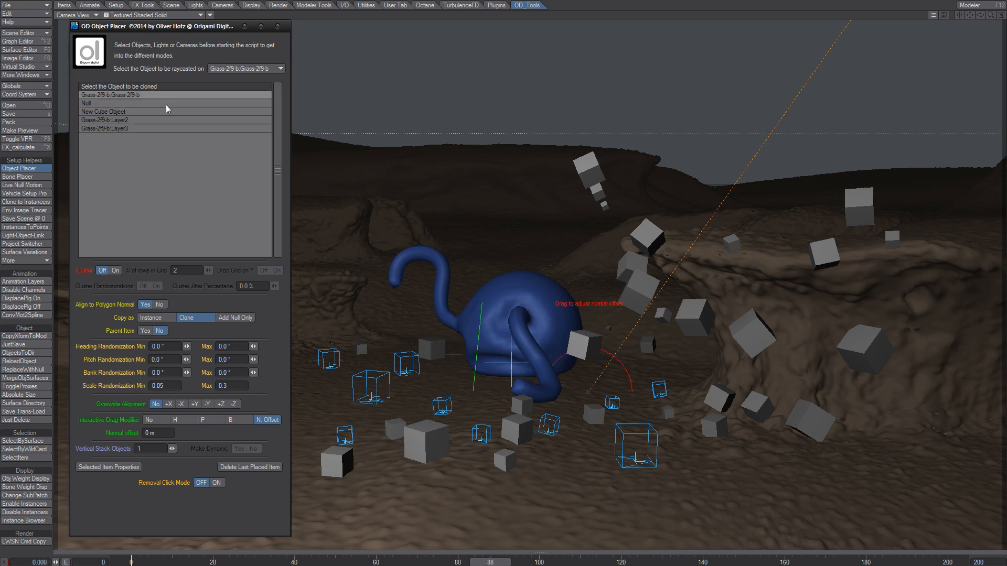
left_click(165, 104)
left_click(163, 111)
left_click(162, 120)
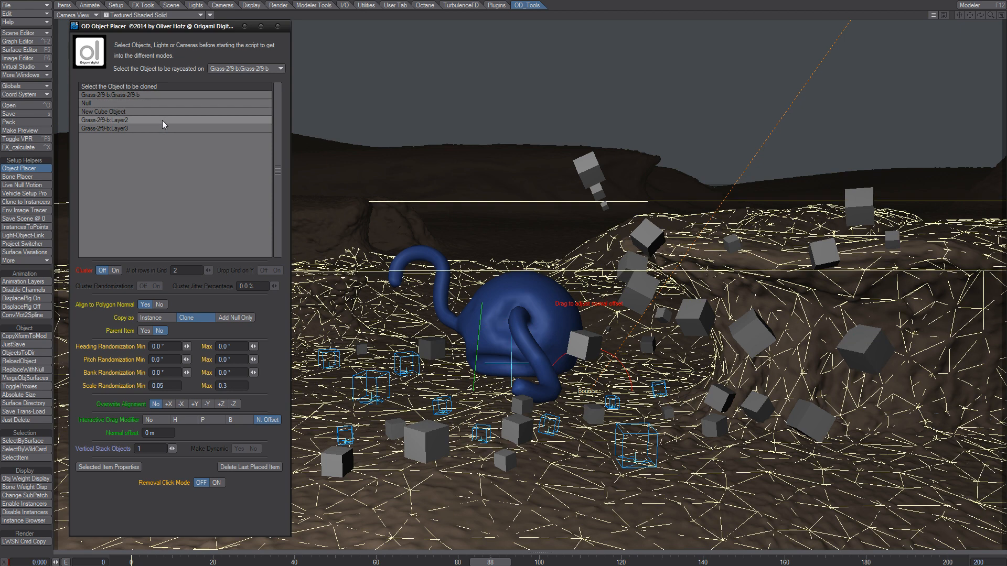
left_click(159, 128)
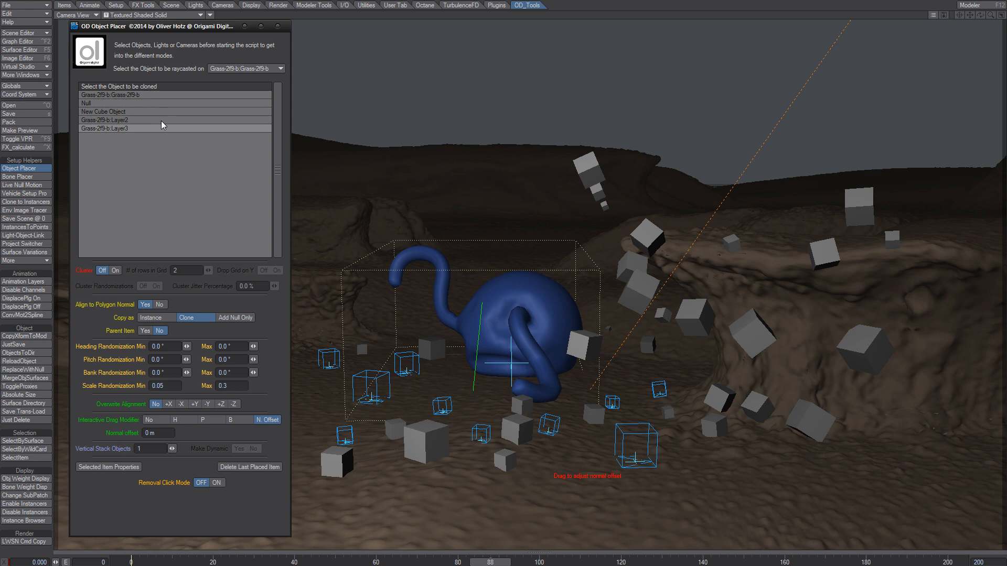
left_click(158, 96)
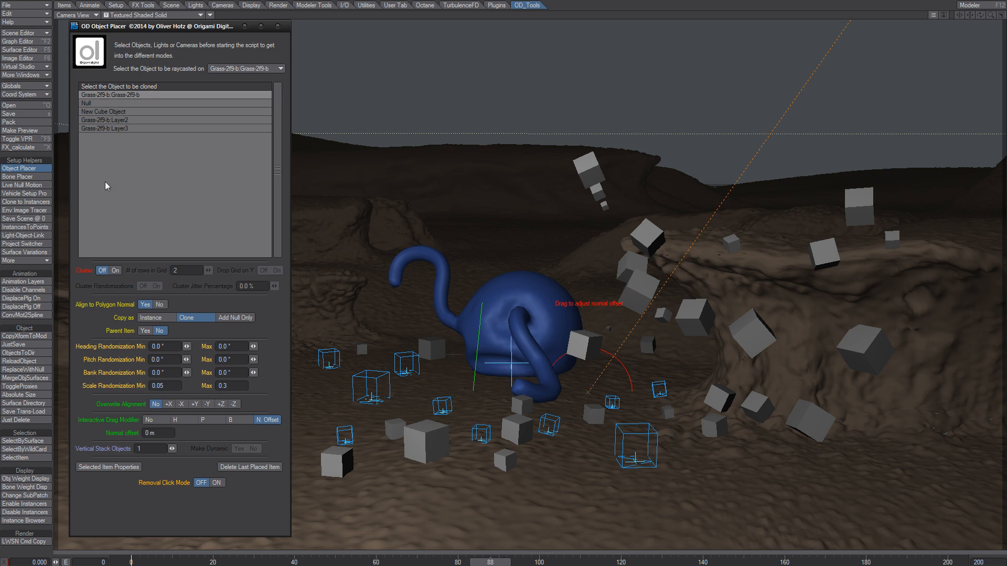
left_click(126, 129)
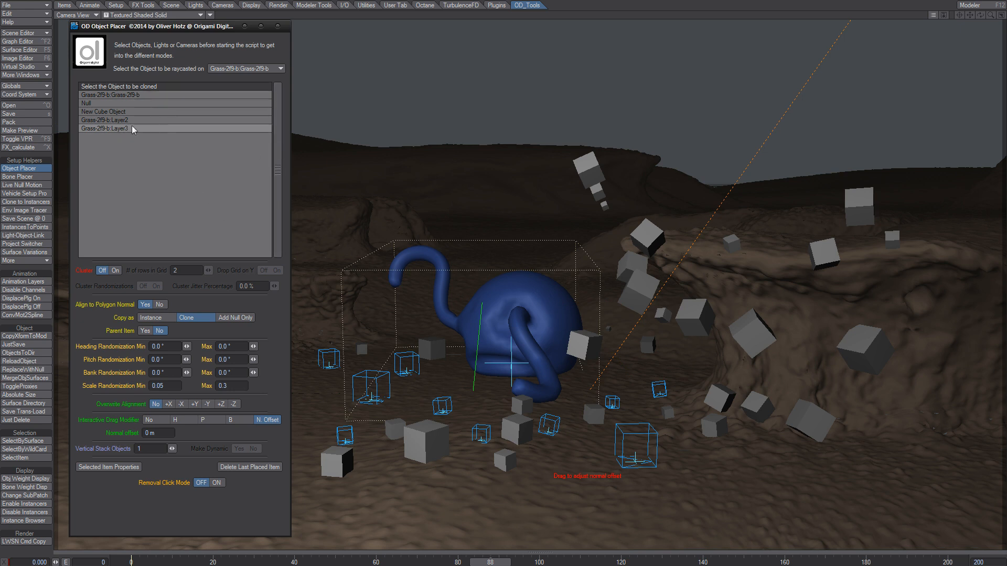
- Choose New Cube Object as the clone source, raycast onto Grass-2f9-b:Layer3 and place offset cube clones on the blue object
left_click(119, 113)
left_click(264, 68)
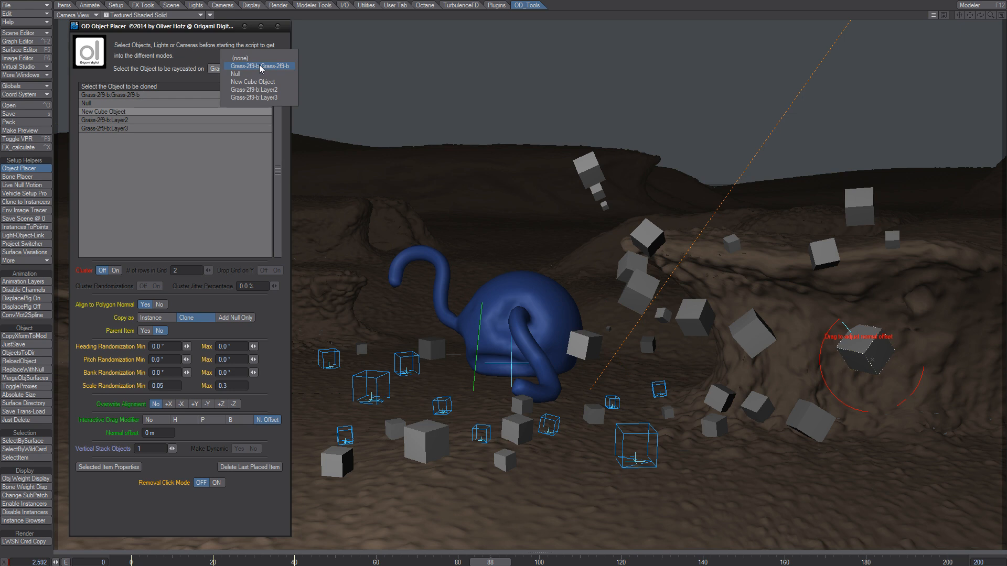
left_click(255, 98)
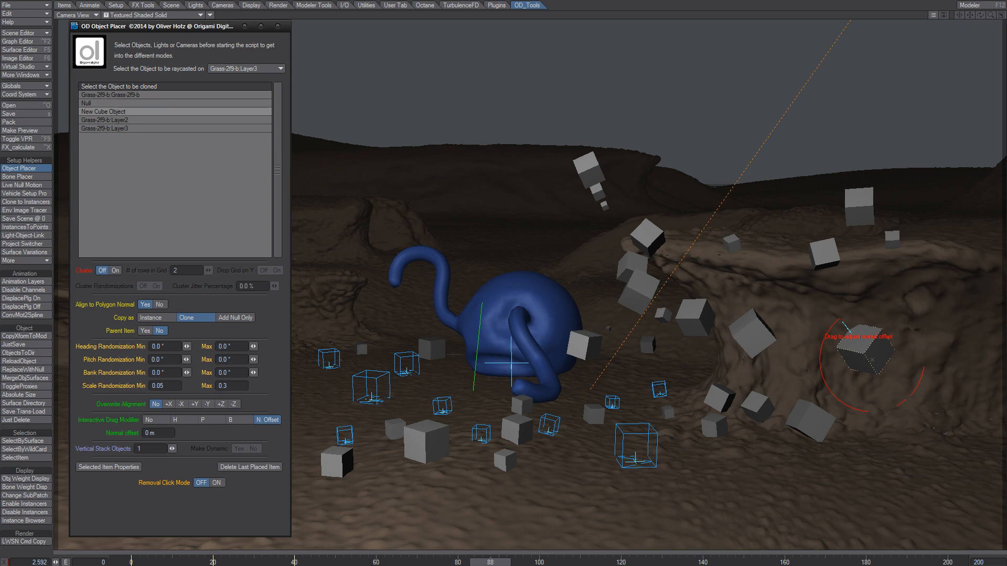
left_click(477, 295)
left_click_drag(477, 295, 493, 282)
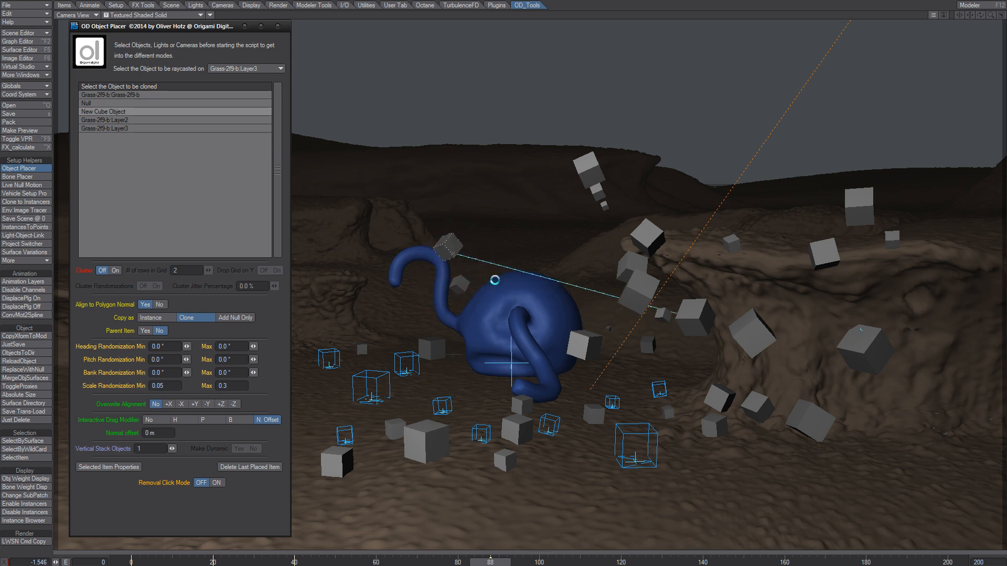
left_click(496, 279)
- Reselect New Cube Object, try to place further offset clones on top of the blue object, and delete the last placed item
left_click(127, 121)
left_click(131, 111)
mouse_move(490, 283)
left_mouse_down()
mouse_move(470, 239)
mouse_move(490, 282)
left_mouse_up()
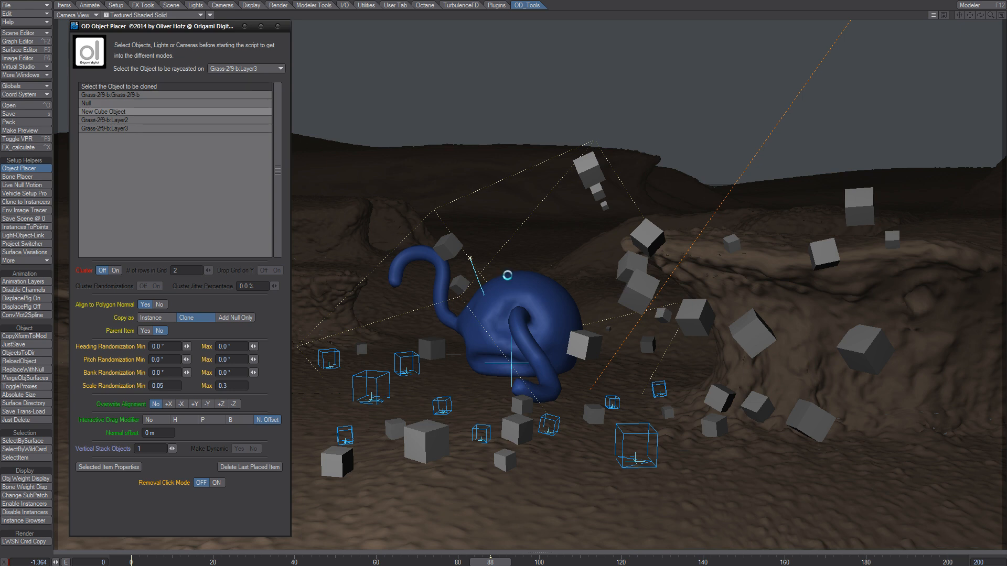
left_click_drag(506, 275, 527, 258)
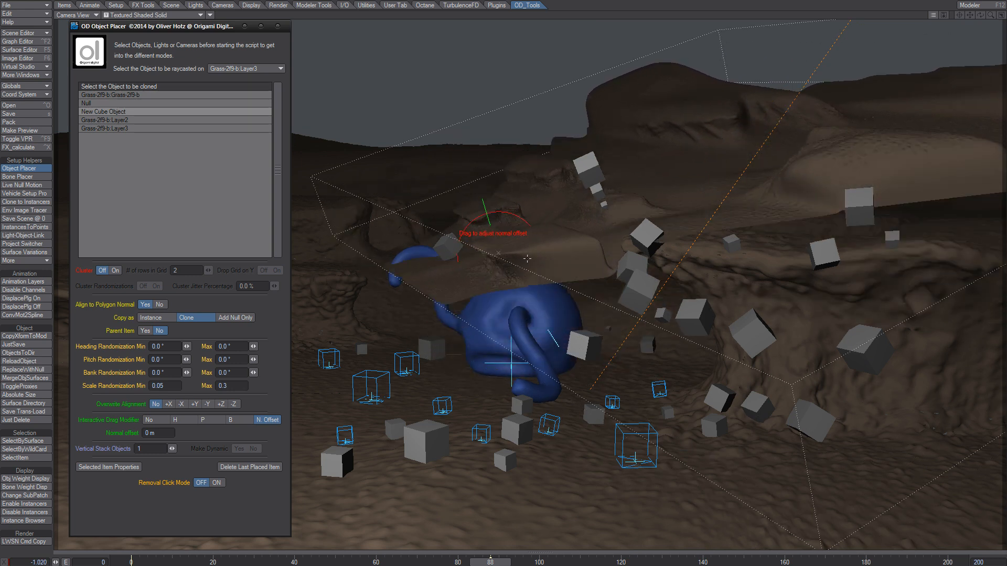
mouse_move(527, 258)
left_mouse_down()
mouse_move(543, 244)
mouse_move(519, 248)
left_mouse_up()
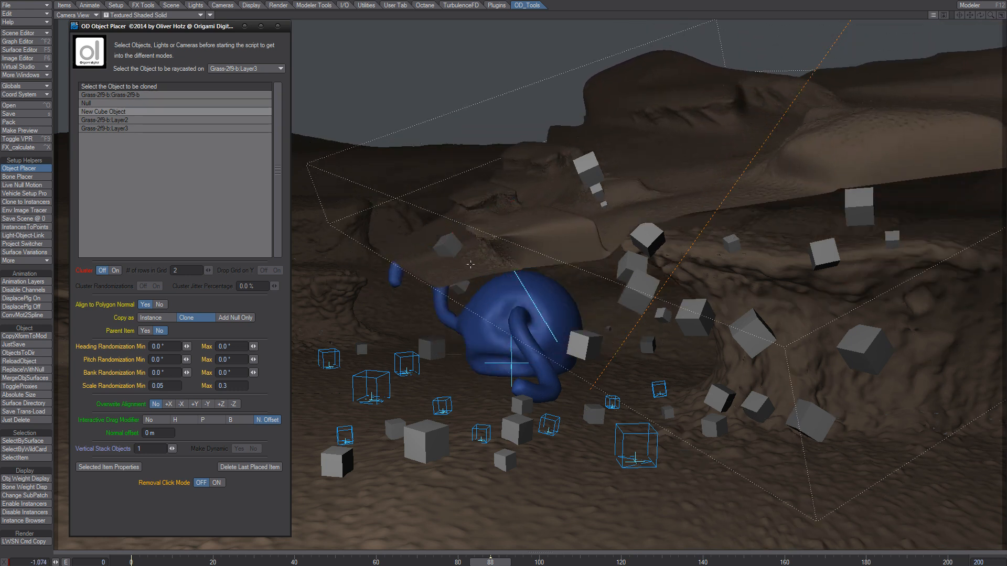
left_click(247, 468)
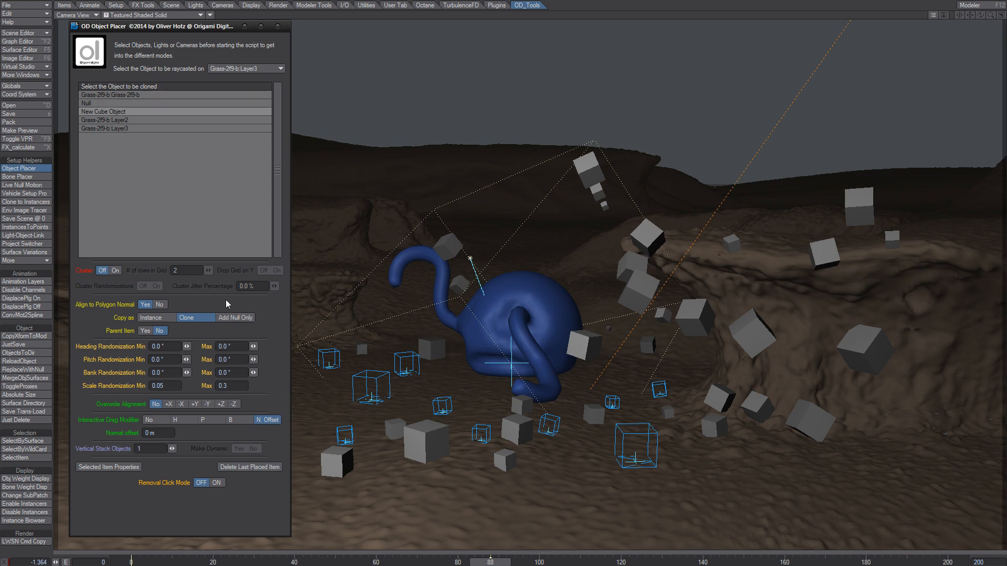
- Try again to place offset cube clones on the blue object's upper surface and delete the last placed item
left_click(132, 111)
left_click_drag(511, 362, 505, 287)
left_click_drag(504, 286, 507, 286)
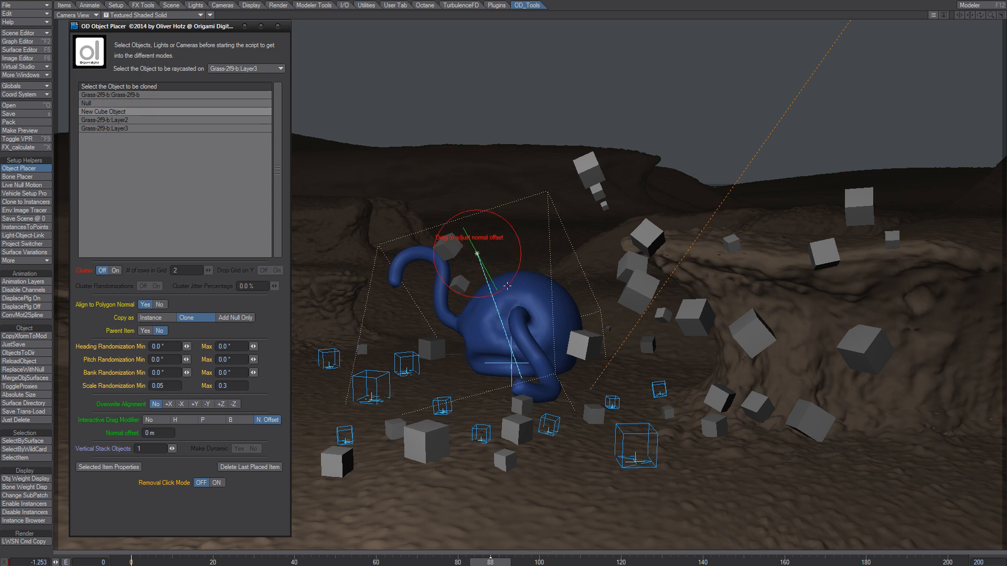
left_click_drag(507, 286, 507, 287)
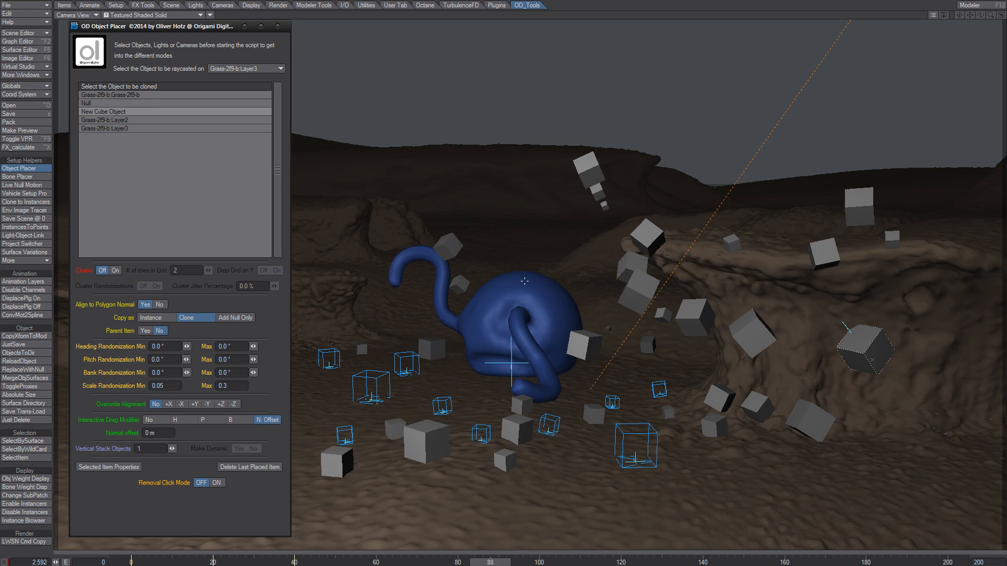
left_click_drag(544, 285, 544, 158)
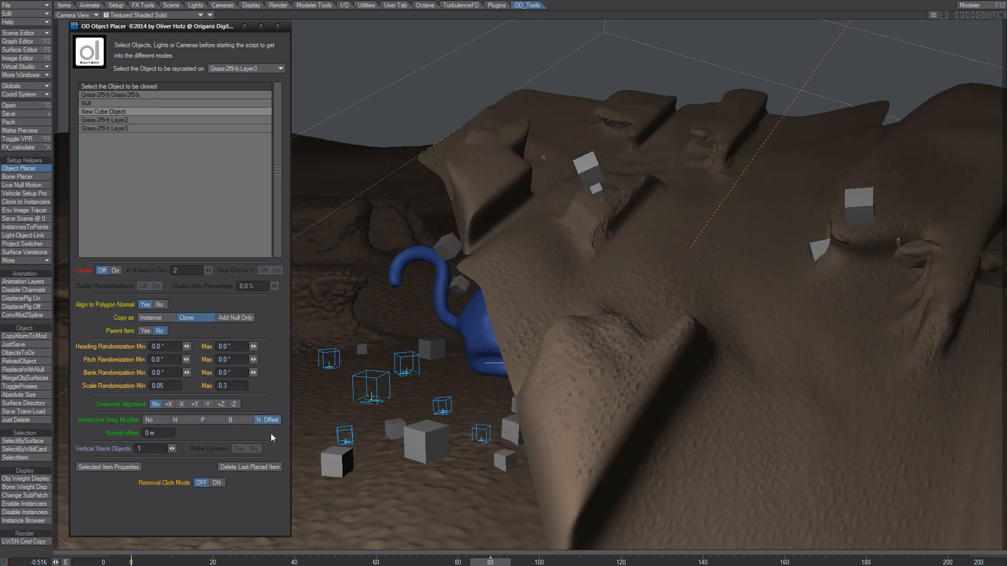
left_click(252, 467)
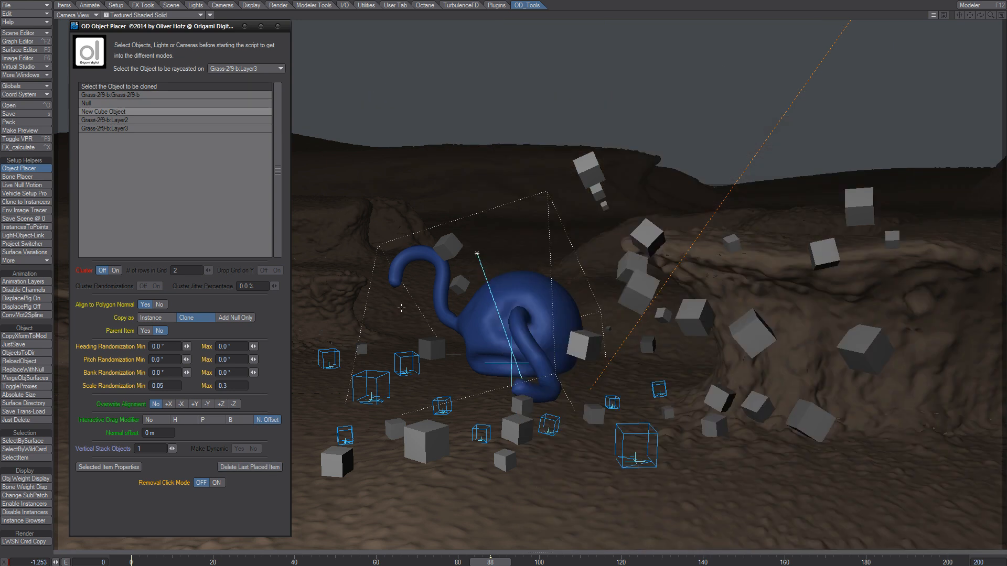
- Lock the Grass-2f9-b:Grass-2f9-b item in the Scene Editor, then close the editor
key("ctrl+F1")
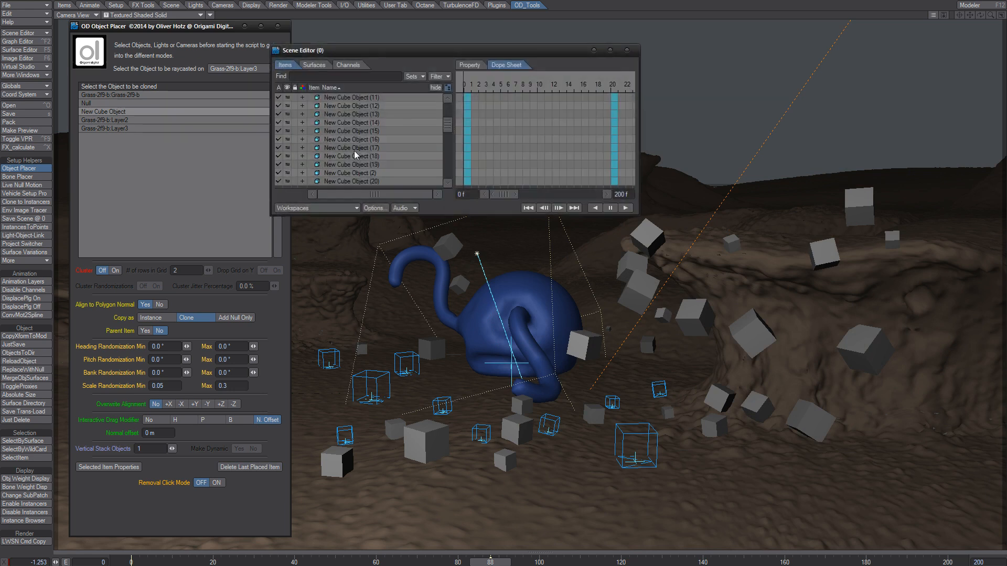
left_click_drag(448, 125, 442, 102)
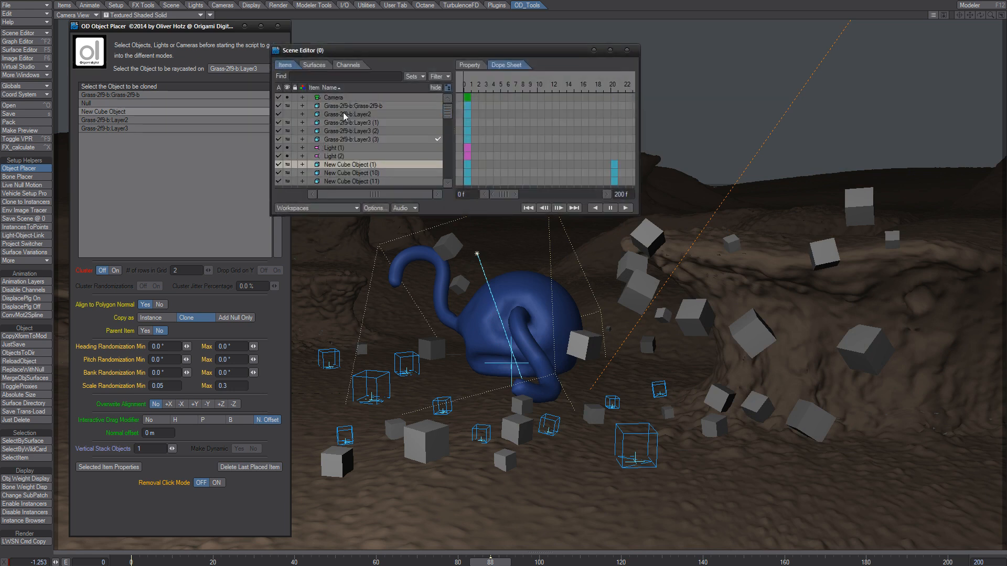
left_click(370, 107)
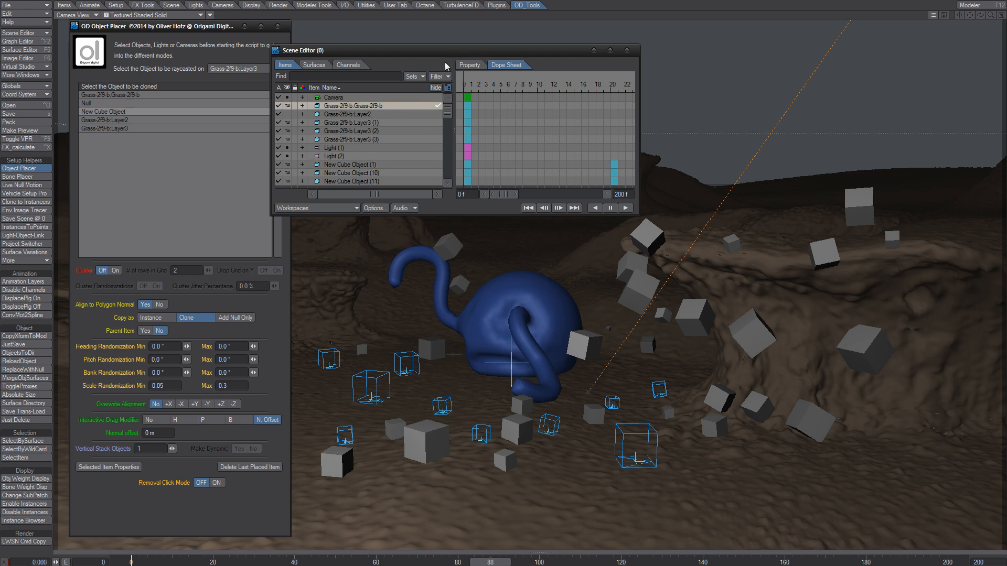
left_click_drag(431, 52, 618, 40)
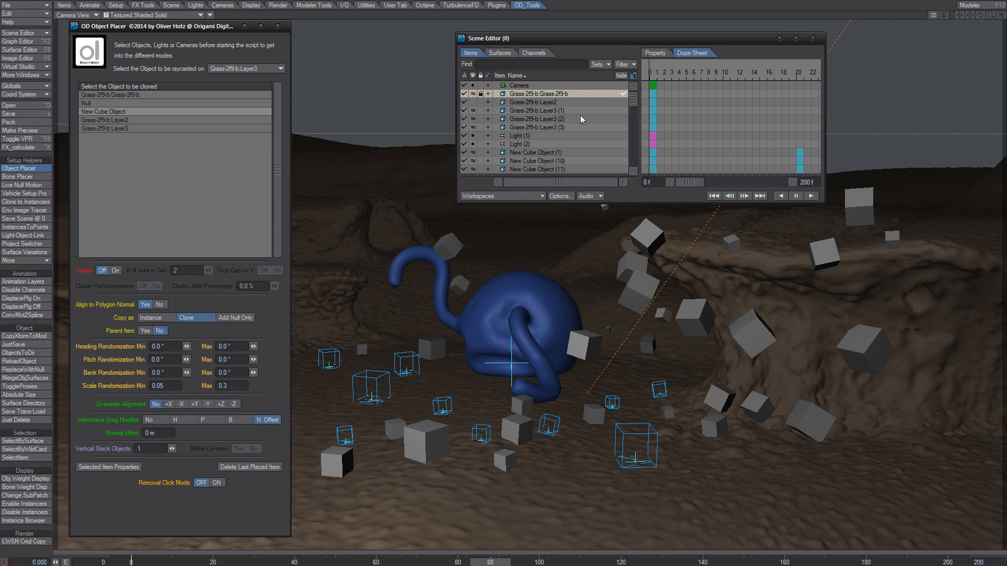
left_click(812, 38)
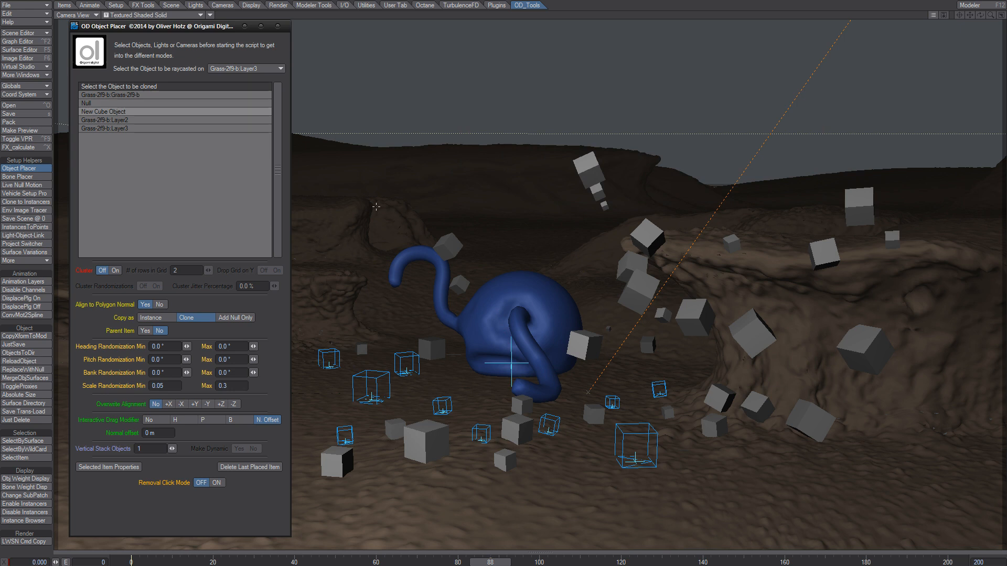
- Reselect New Cube Object as the clone source and Grass-2f9-b:Layer3 as the object to be raycasted on
left_click(128, 120)
left_click(131, 112)
left_click(265, 74)
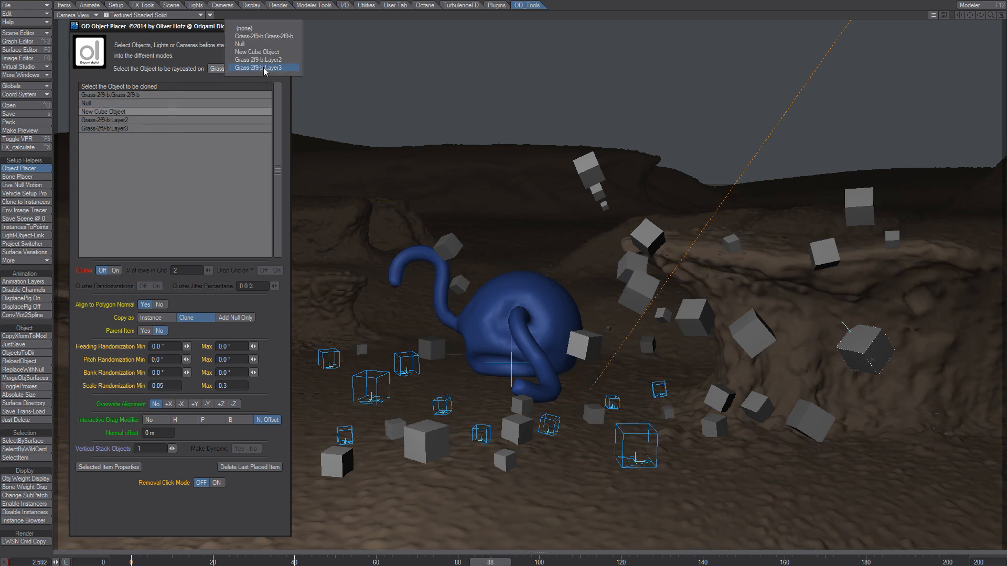
left_click(260, 61)
left_click(255, 74)
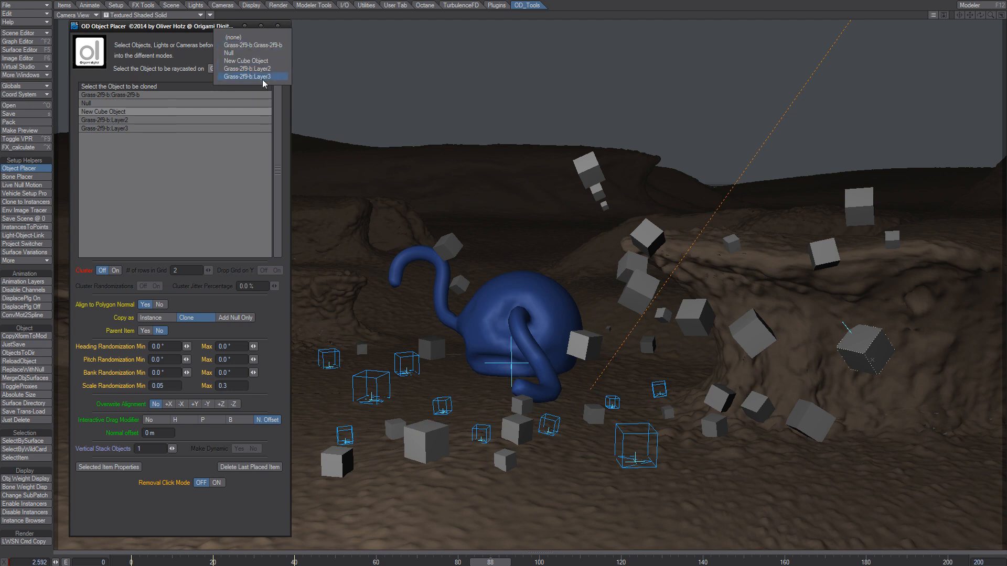
left_click(262, 77)
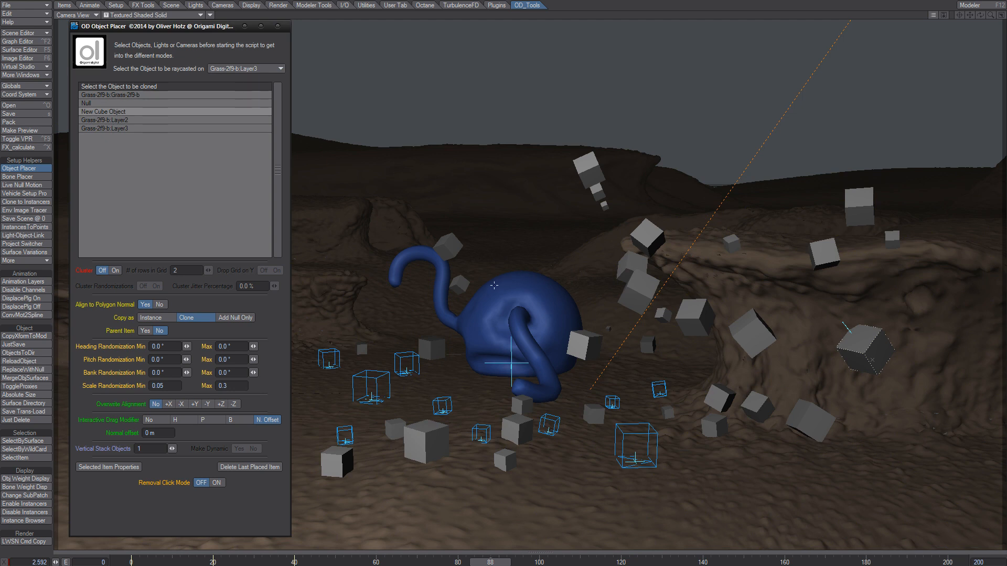
- Try to place an offset cube clone on the blue object's upper surface and delete the last placed item
mouse_move(496, 288)
left_mouse_down()
mouse_move(514, 281)
mouse_move(508, 235)
left_mouse_up()
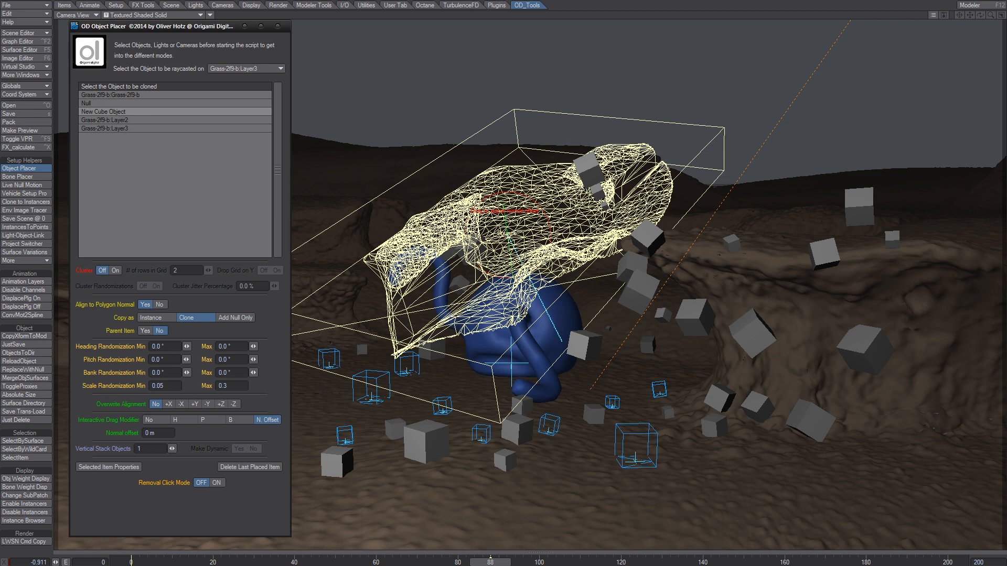
mouse_move(508, 235)
left_mouse_down()
mouse_move(521, 282)
mouse_move(534, 270)
mouse_move(522, 276)
left_mouse_up()
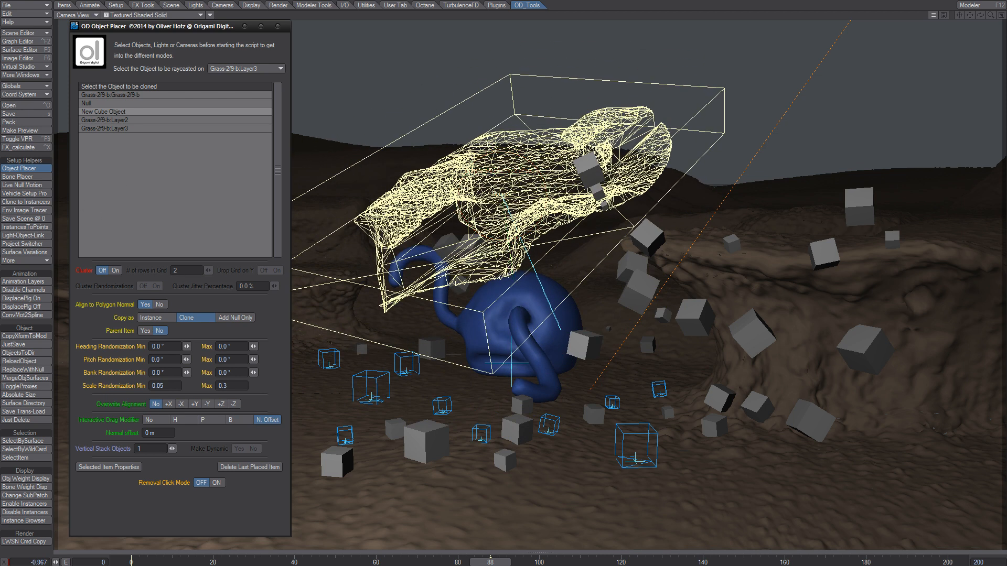
left_click(250, 467)
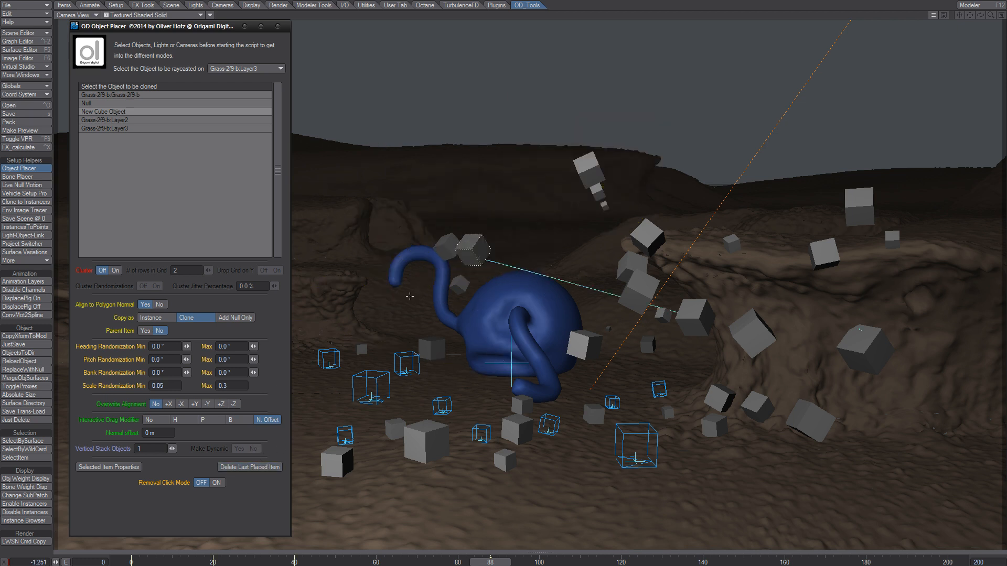
- Open the Scene Editor and lock the Grass-2f9-b:Layer2 item
key("ctrl+F1")
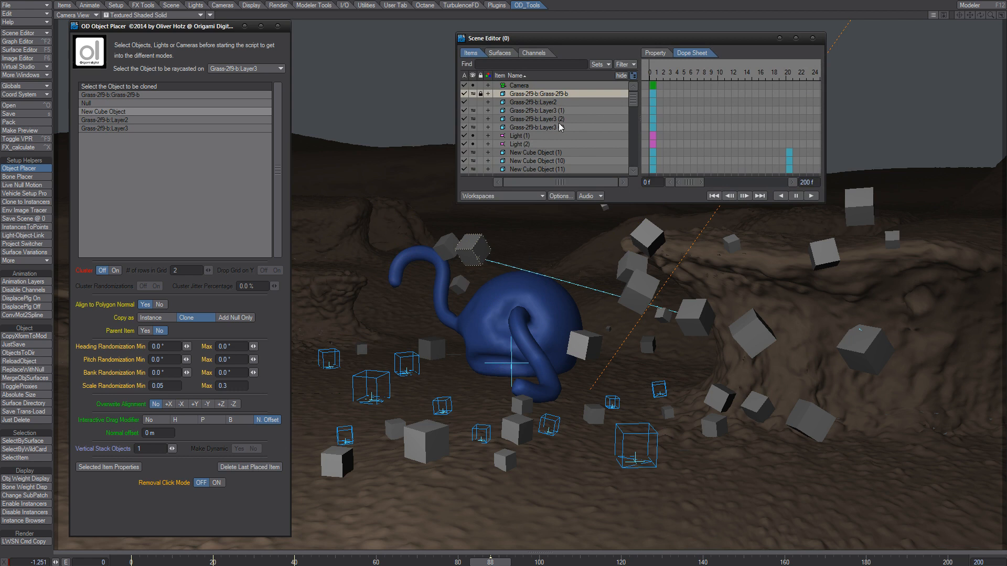
left_click(567, 101)
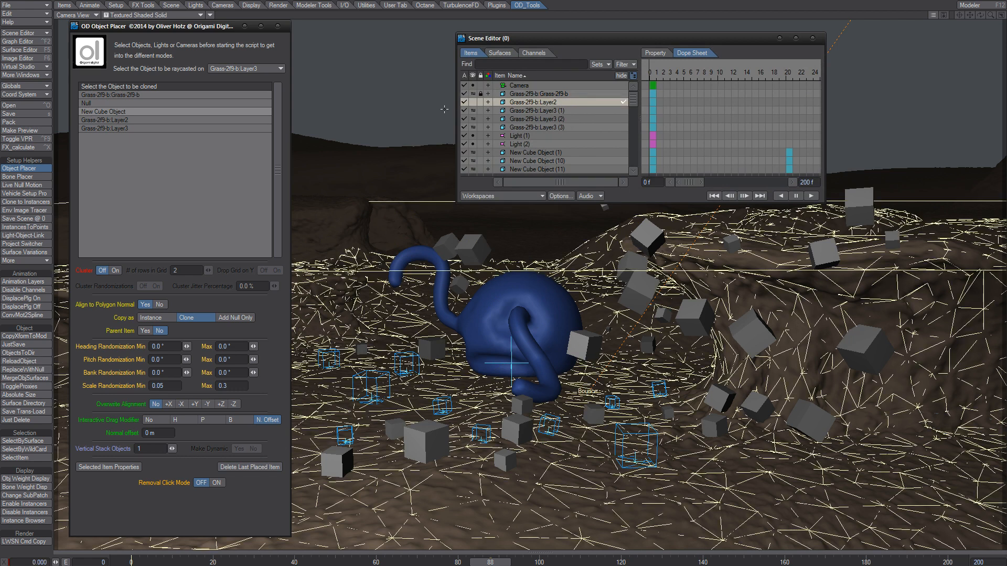
left_click(481, 102)
- Select each numbered Grass-2f9-b:Layer3 copy in the Scene Editor to examine which object it represents in the viewport
left_click(567, 128)
left_click(568, 119)
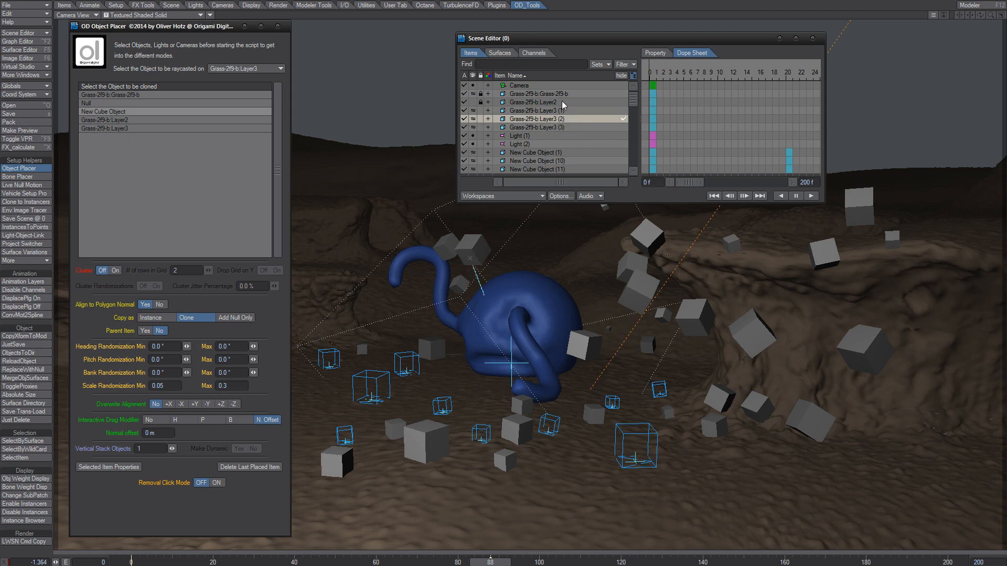
left_click(564, 112)
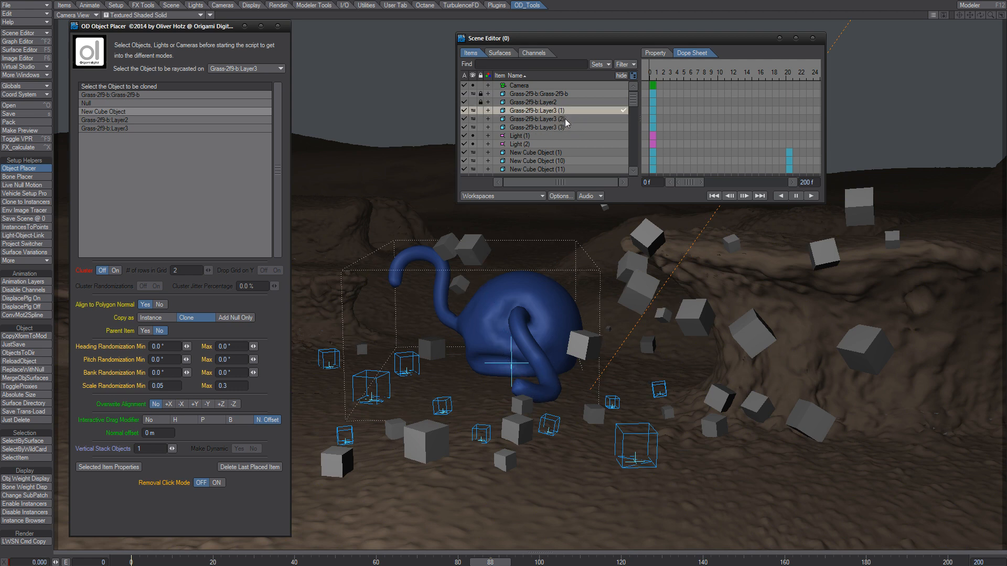
left_click(567, 119)
left_click(566, 128)
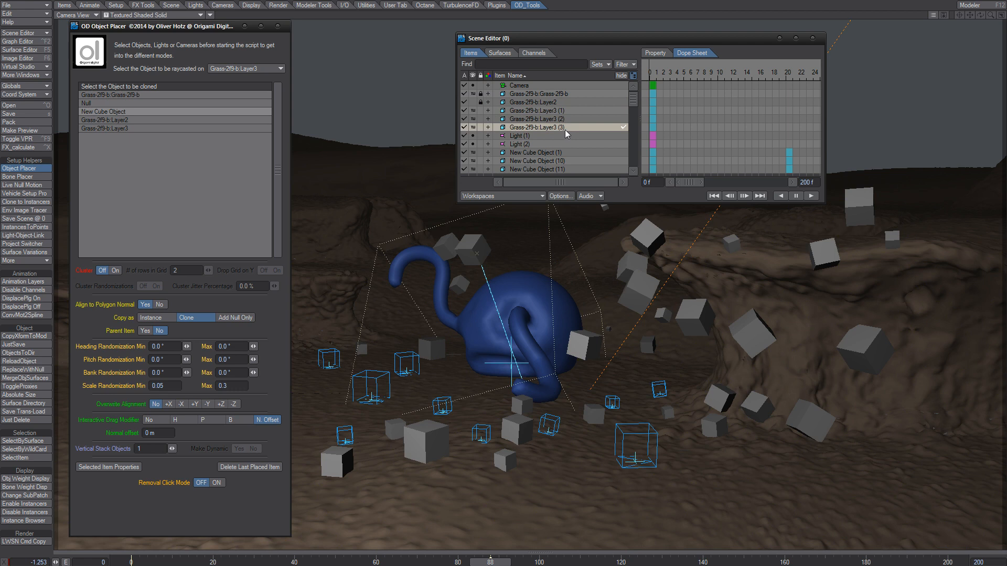
left_click(566, 120)
left_click(568, 111)
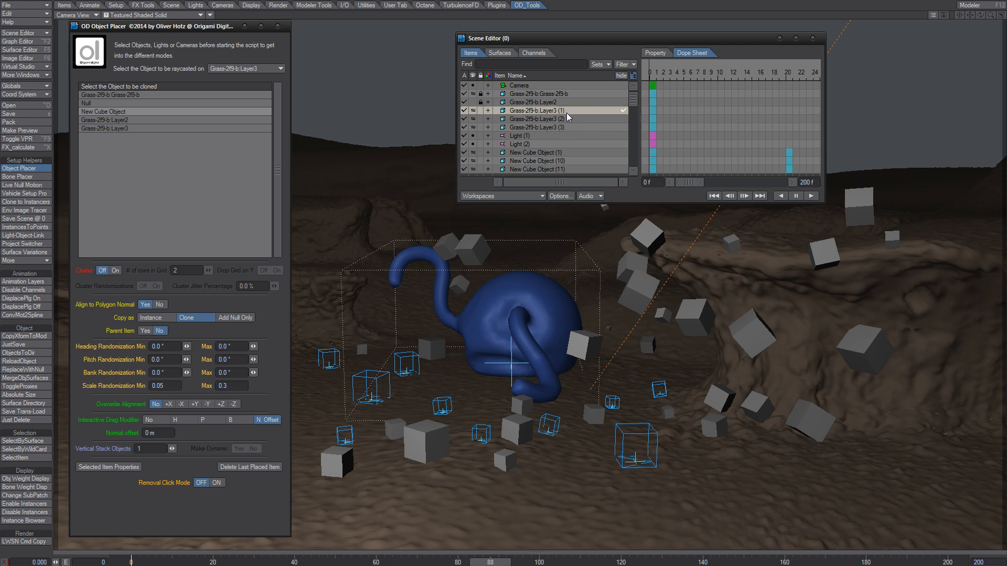
left_click(562, 120)
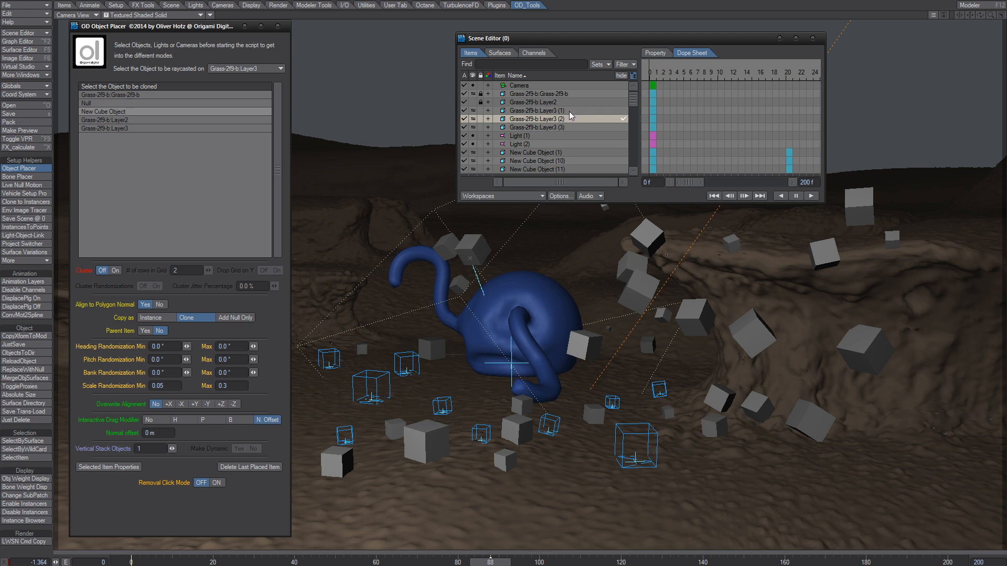
left_click(568, 111)
- Clear the two extra Grass-2f9-b:Layer3 copies from the scene, then close the Scene Editor with New Cube Object (1) selected
left_click(566, 118)
key("minus")
left_click(501, 75)
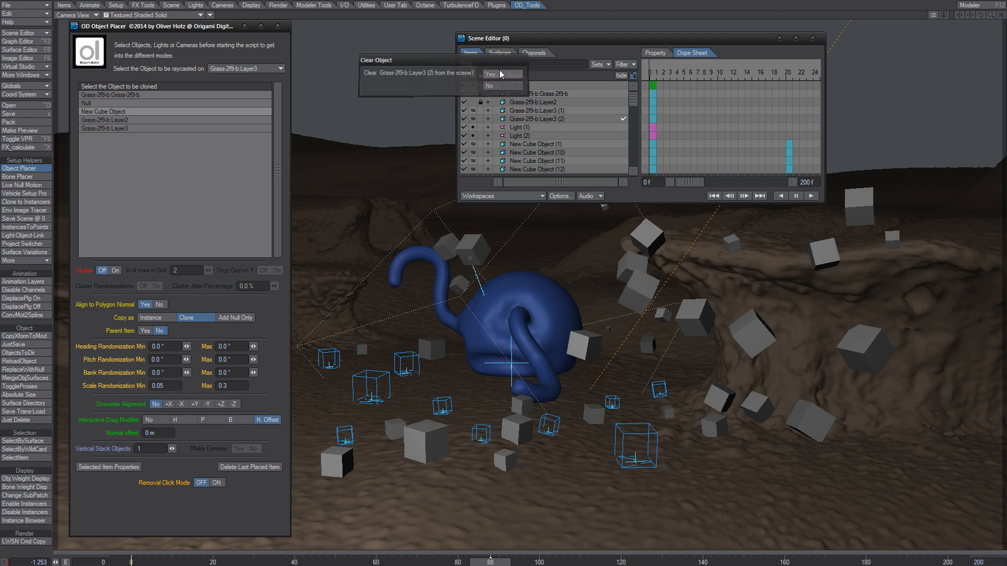
left_click(557, 119)
key("minus")
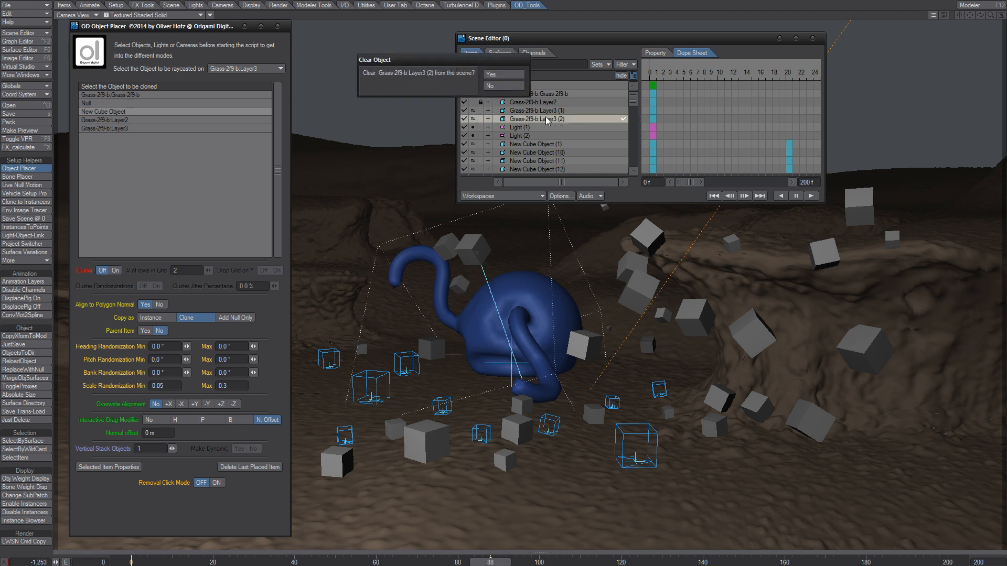
left_click(508, 78)
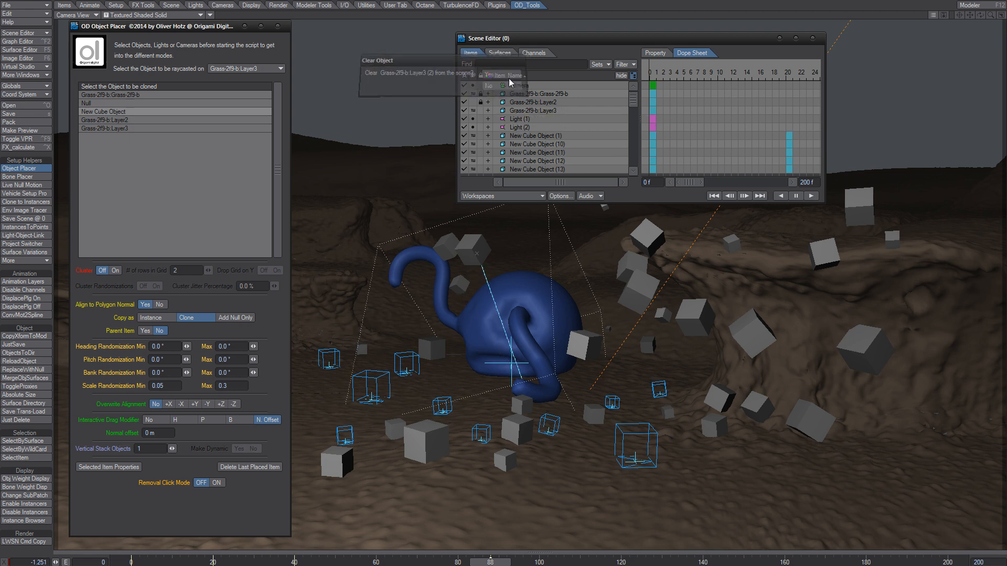
left_click(545, 110)
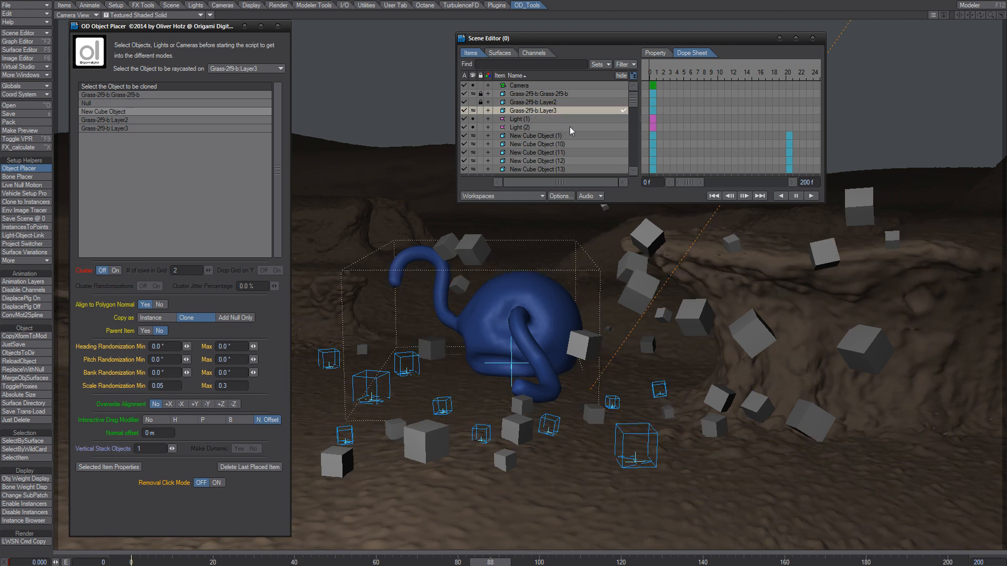
left_click(557, 135)
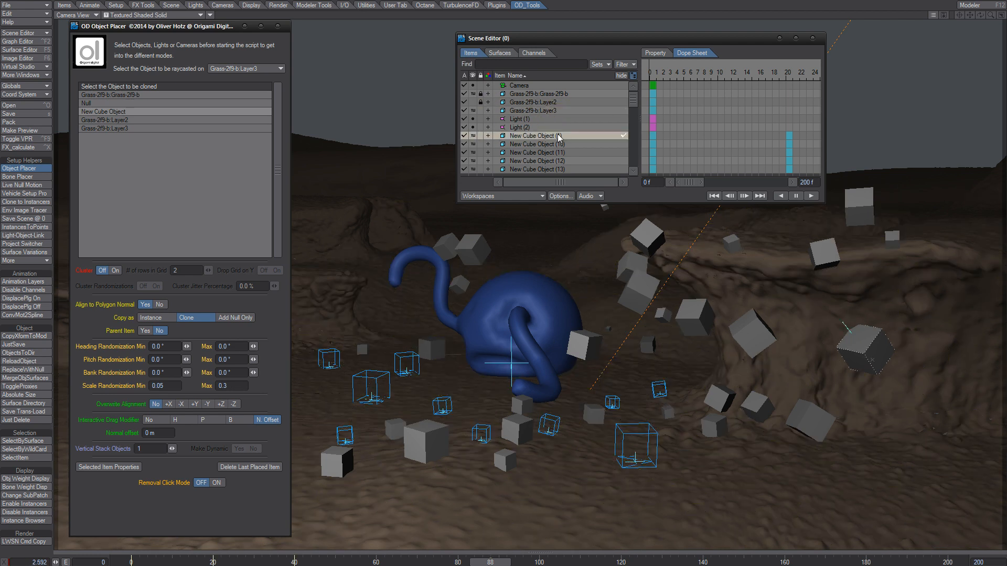
left_click(813, 38)
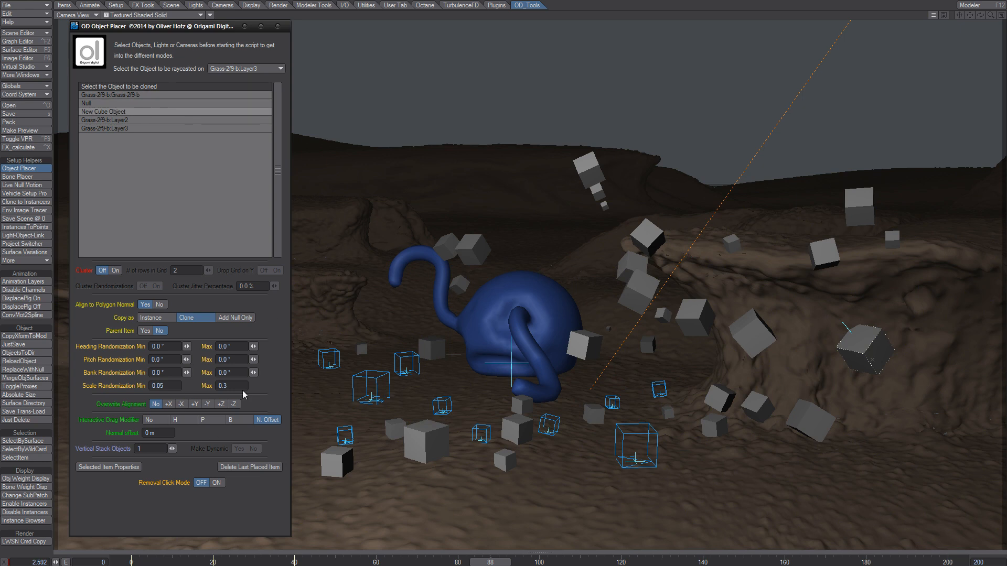
- Try once more to place an offset cube clone on the blue object, and clear Grass-2f9-b:Layer2 (2) from the scene
left_click(498, 285)
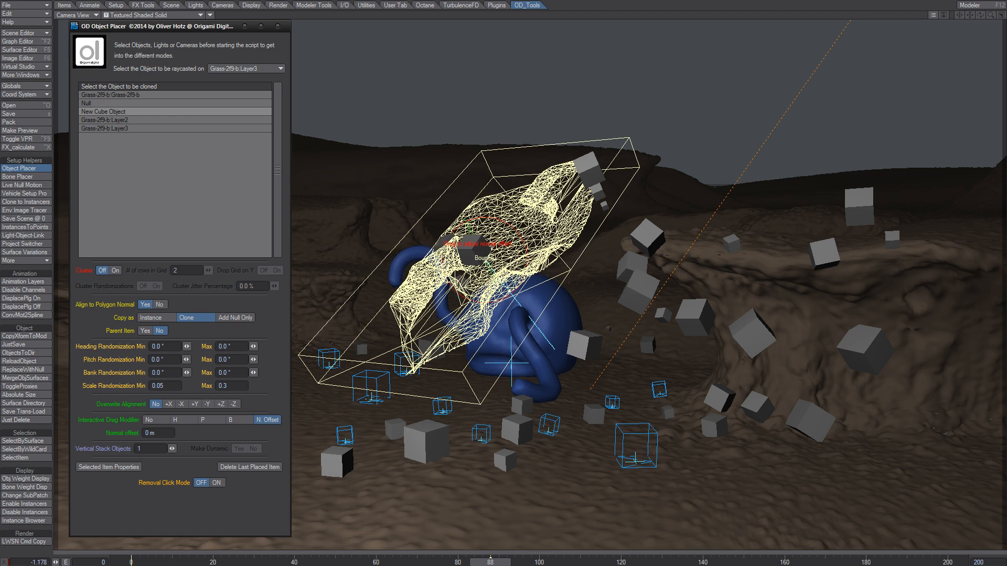
left_click_drag(497, 284, 505, 280)
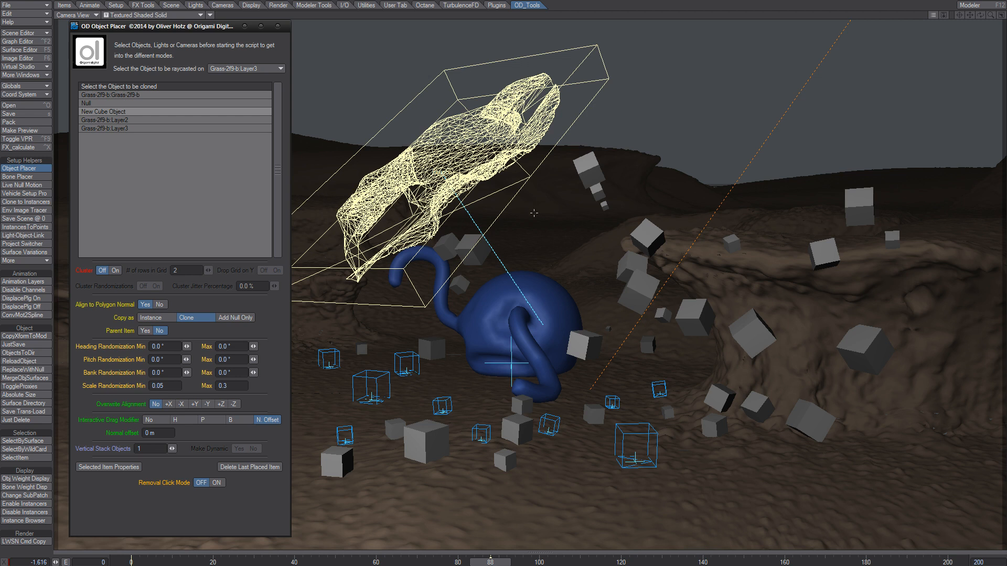
key("Delete")
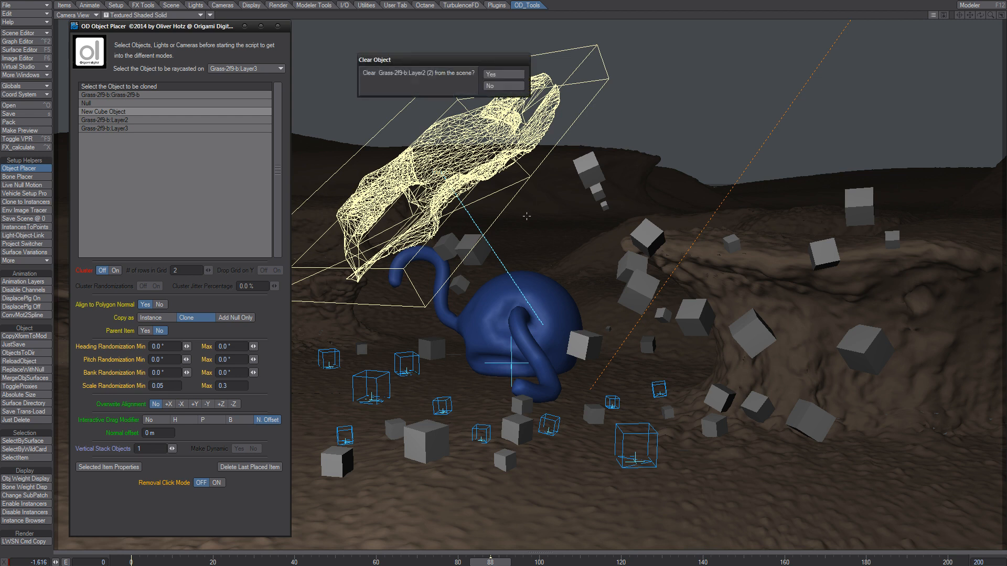
key("Return")
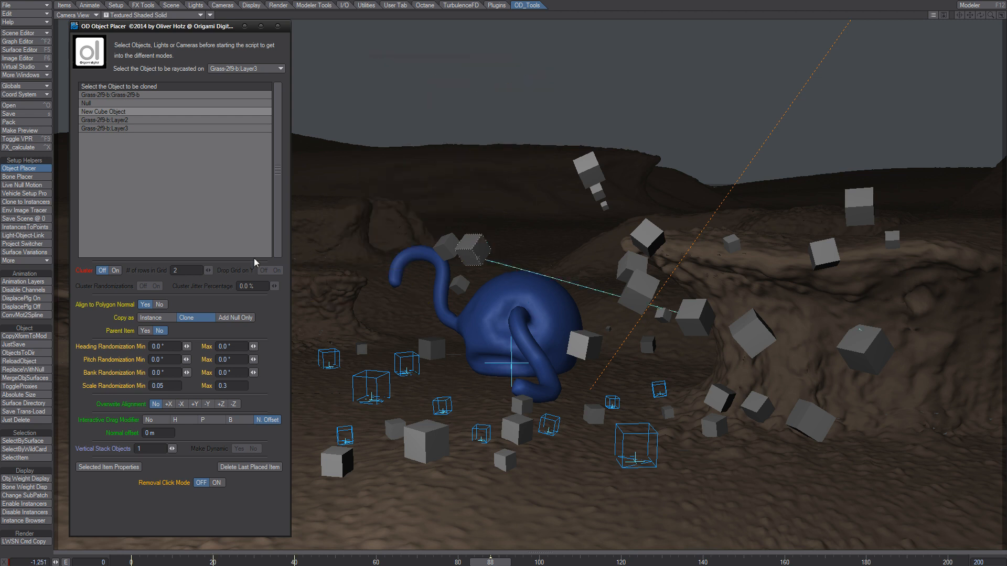
- Restart Object Placer with New Cube Object (1) selected as the current item
left_click(121, 119)
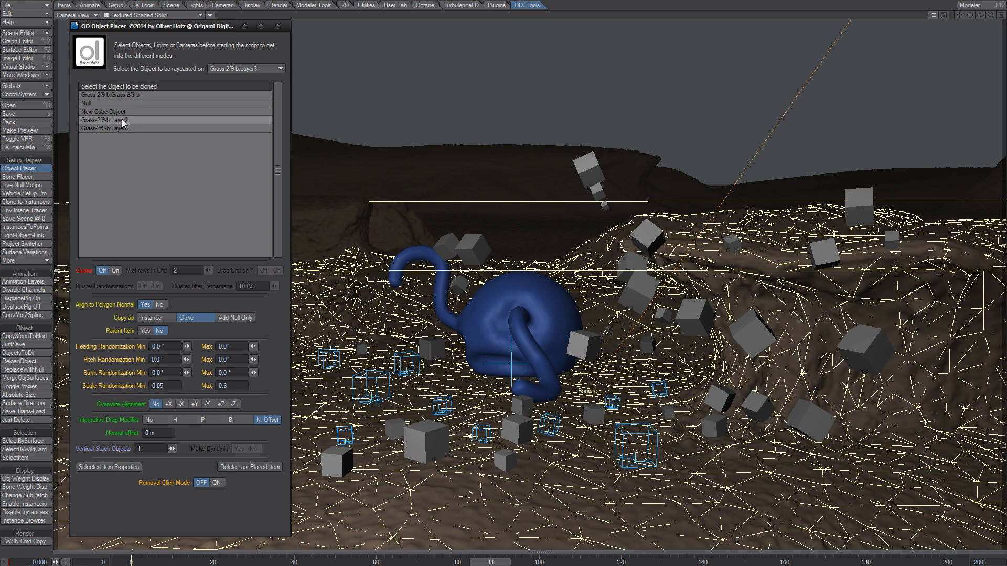
left_click(277, 26)
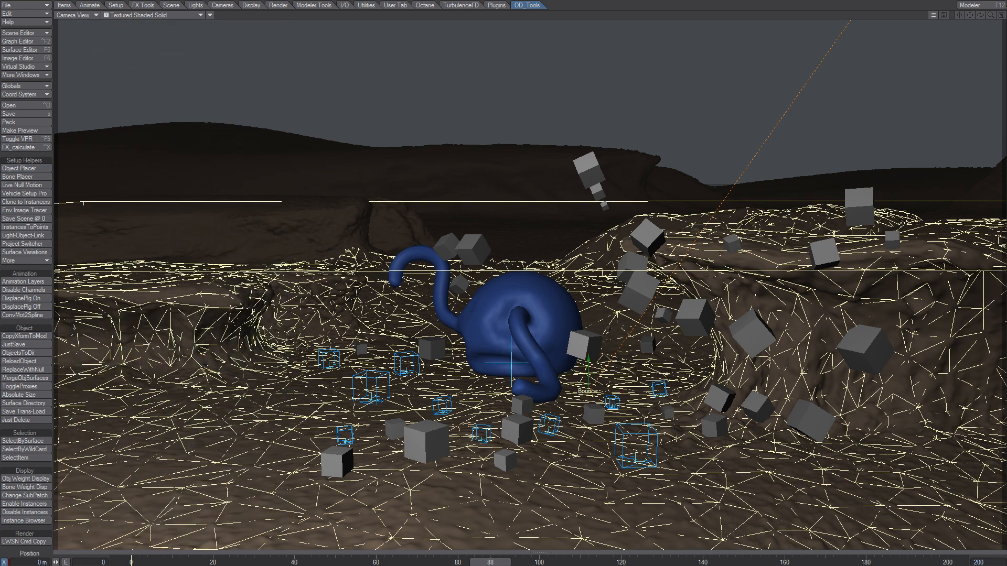
left_click(207, 565)
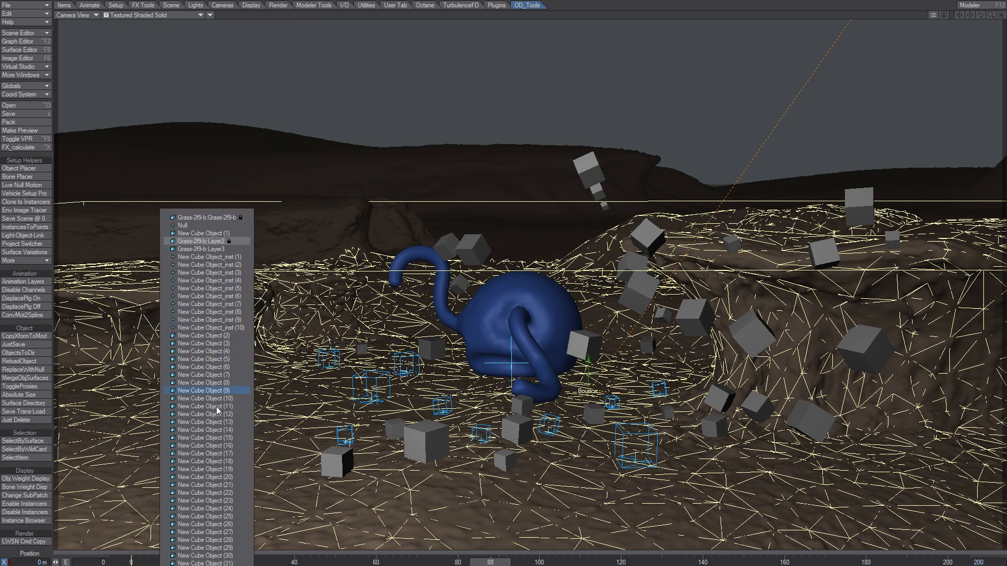
left_click(240, 235)
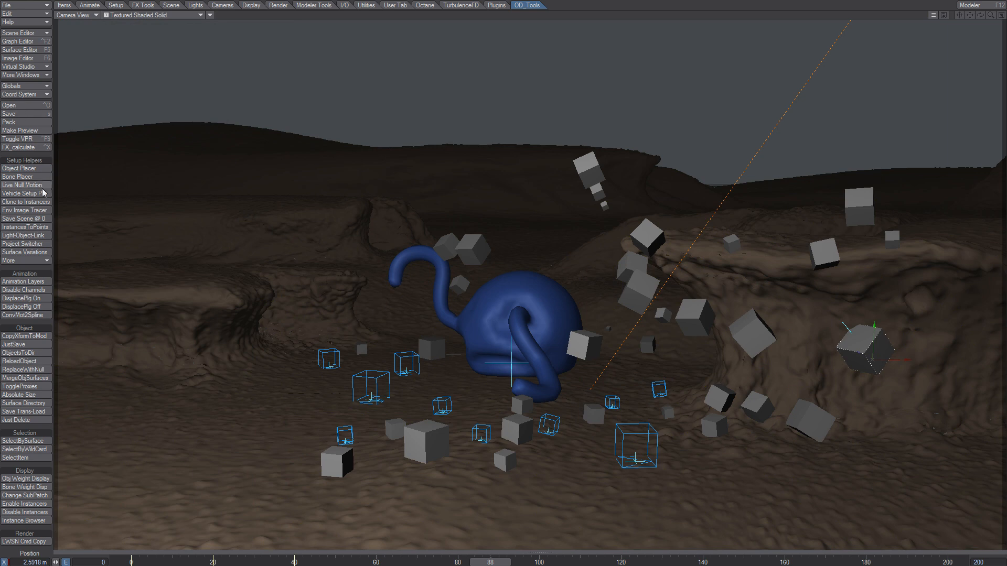
left_click(20, 169)
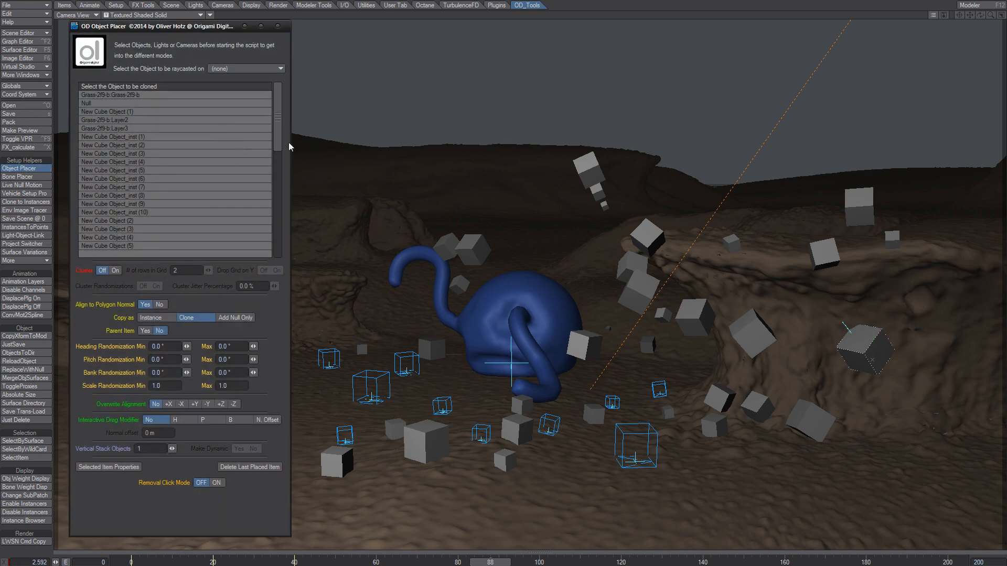
- Set Grass-2f9-b:Layer3 as the object to be raycasted on and New Cube Object (1) as the object to be cloned
mouse_move(278, 142)
left_mouse_down()
mouse_move(267, 240)
mouse_move(269, 142)
left_mouse_up()
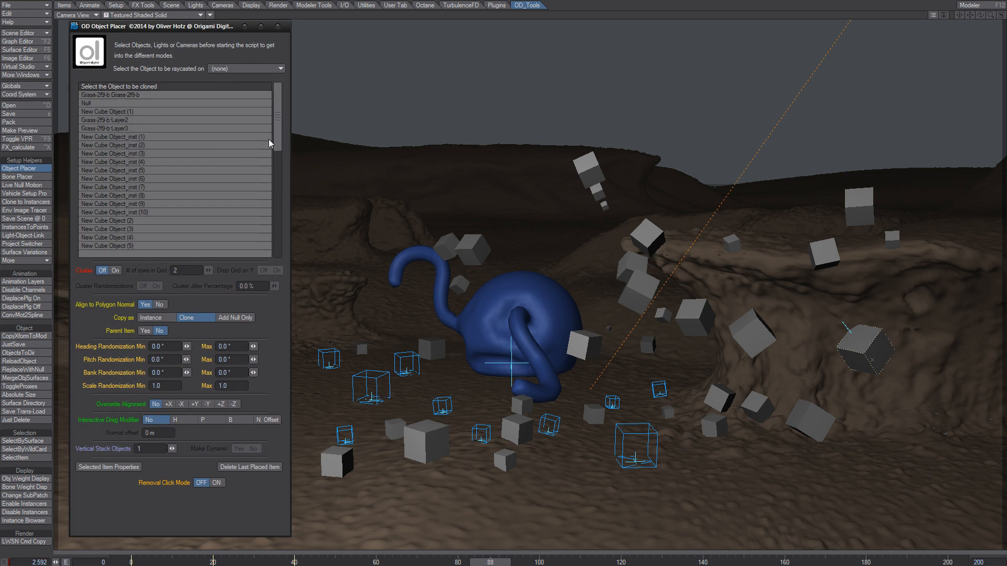
left_click(234, 67)
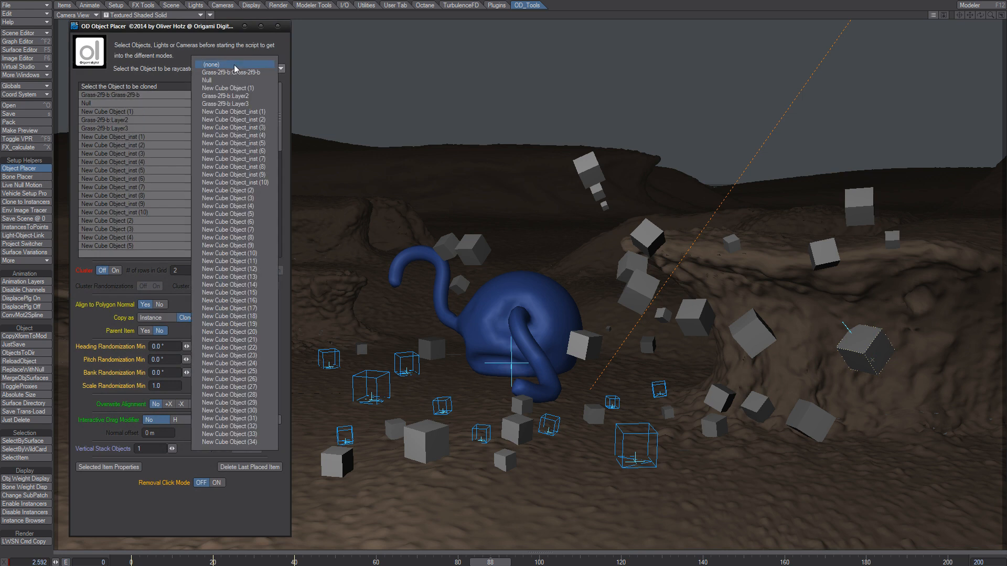
left_click(258, 105)
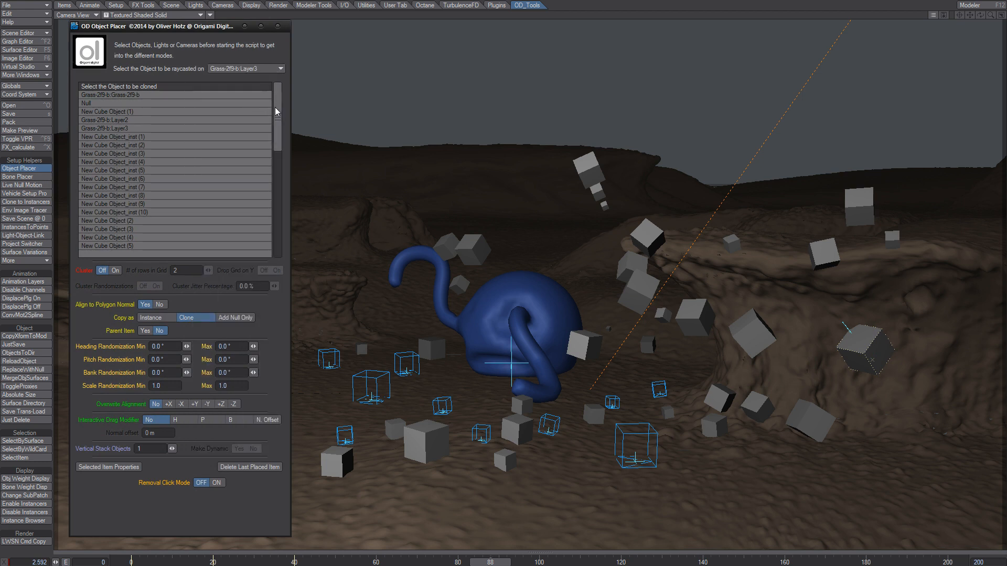
left_click(138, 110)
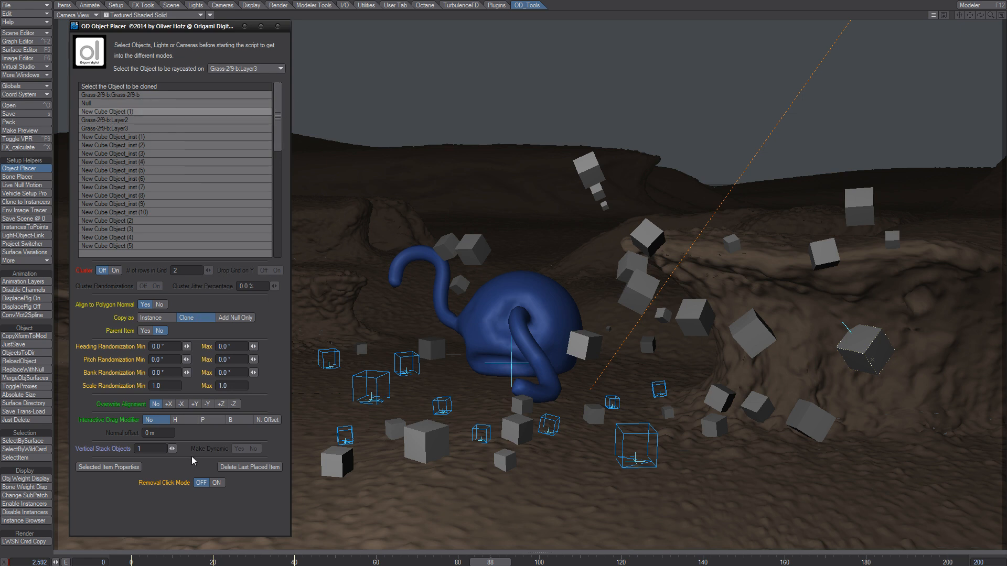
- Set the scale randomization to a minimum of 0.05 and a maximum of 0.3
left_click(164, 386)
type("0.1")
key("Tab")
type("0.3")
key("Tab")
left_click(164, 386)
type("0.05")
key("Tab")
- Copy as Instance with the N. Offset drag modifier and place offset cube instances around the blue object's upper surface
left_click(160, 318)
left_click(268, 421)
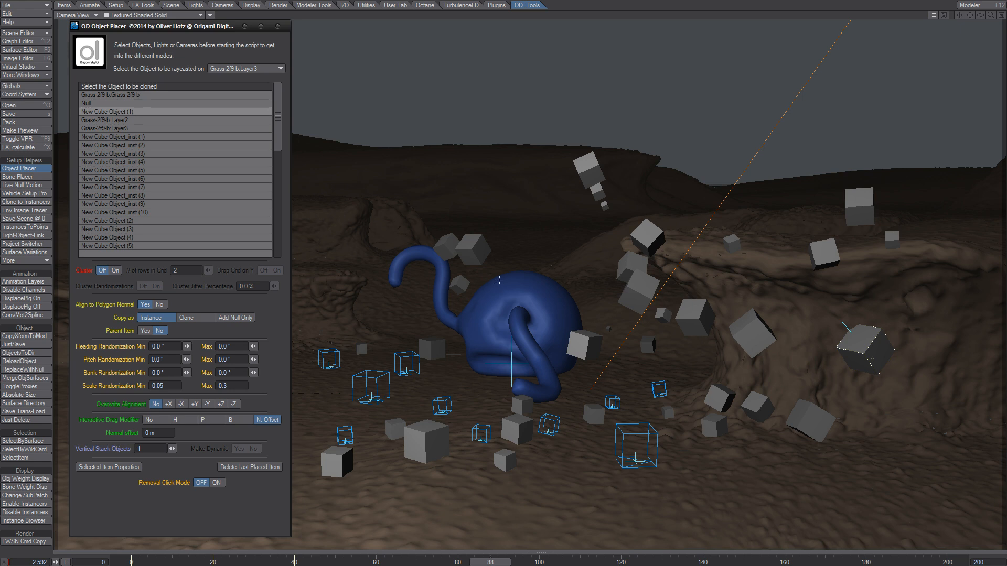
left_click_drag(479, 243, 578, 322)
left_click(515, 276)
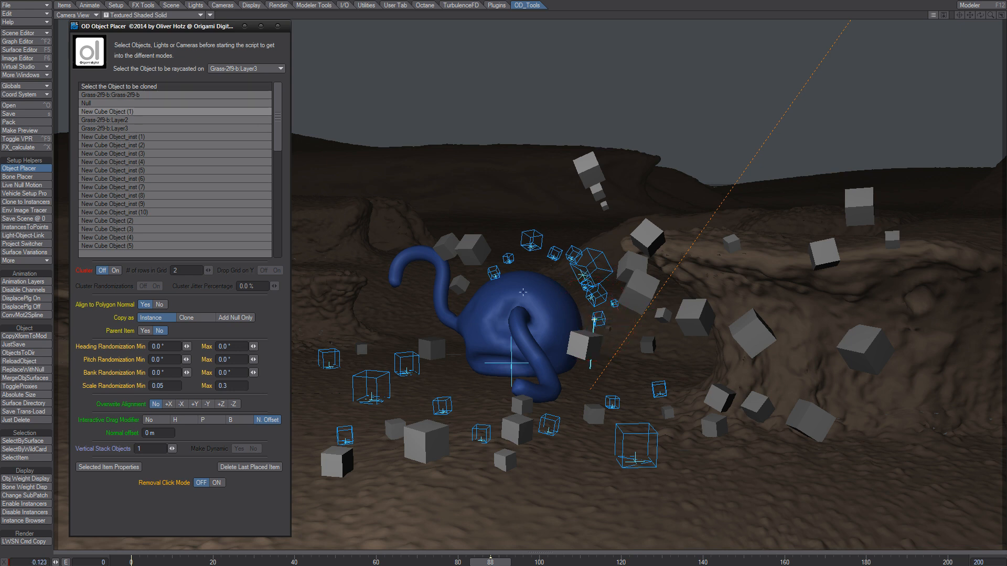
- Switch the copy type to Clone and place an offset cube clone from the blue object's upper surface
left_click(195, 319)
left_click_drag(484, 291, 486, 292)
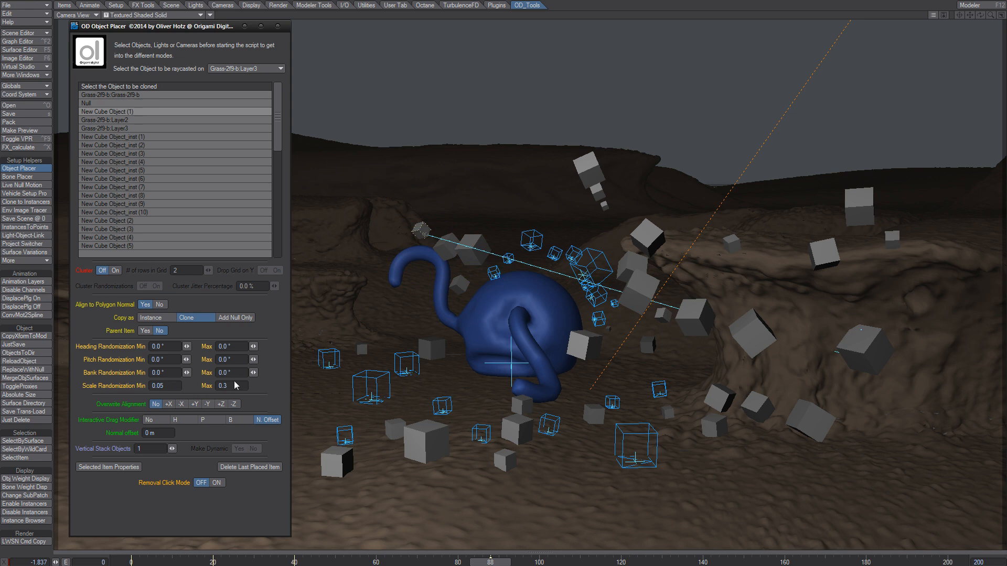
- Set the scale randomization minimum and maximum to 0.1 and place small offset cube clones in an arc above the blue object
left_click(158, 386)
type("0.1")
key("Tab")
type("0.1")
key("Tab")
left_click_drag(475, 304, 495, 282)
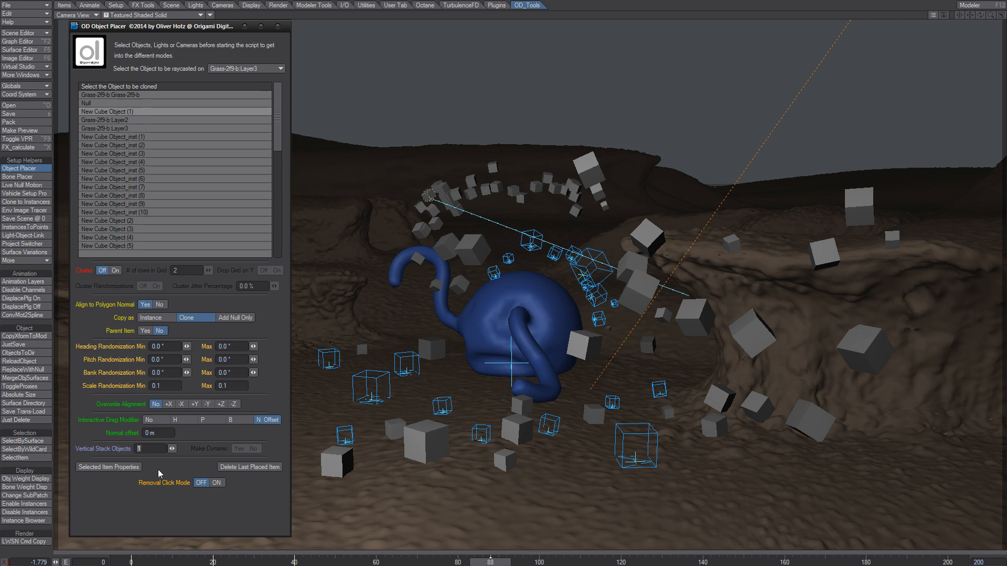
- Set Vertical Stack Objects to 10 with Make Dynamic on, and the scale randomization minimum and maximum to 0.3
type("0")
key("Return")
left_click(162, 386)
type("0.3")
key("Tab")
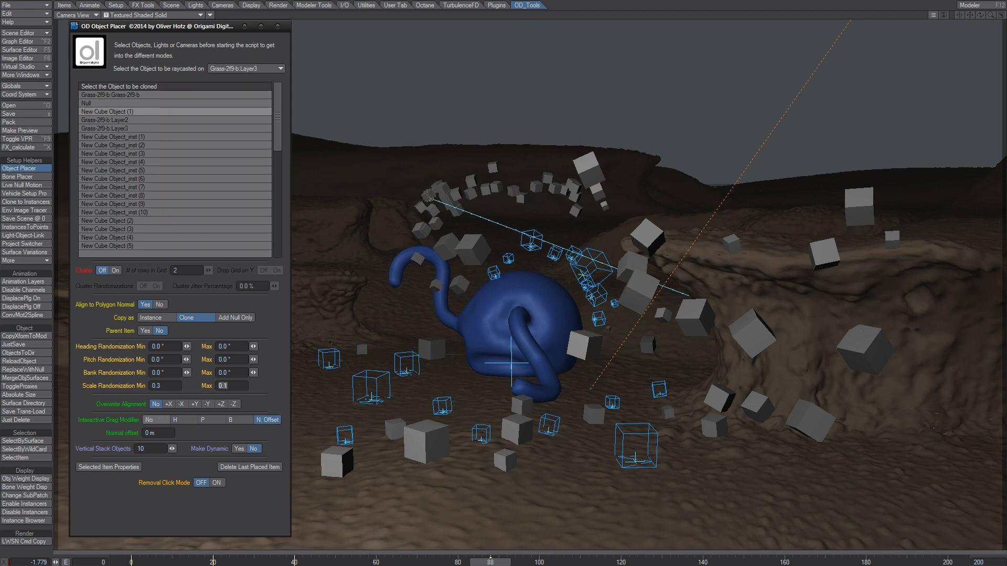
type("0.3")
key("Tab")
left_click(239, 449)
- Set New Cube Object (1) as the object to be cloned and Grass-2f9-b:Layer2 as the object to be raycasted on
left_click(126, 120)
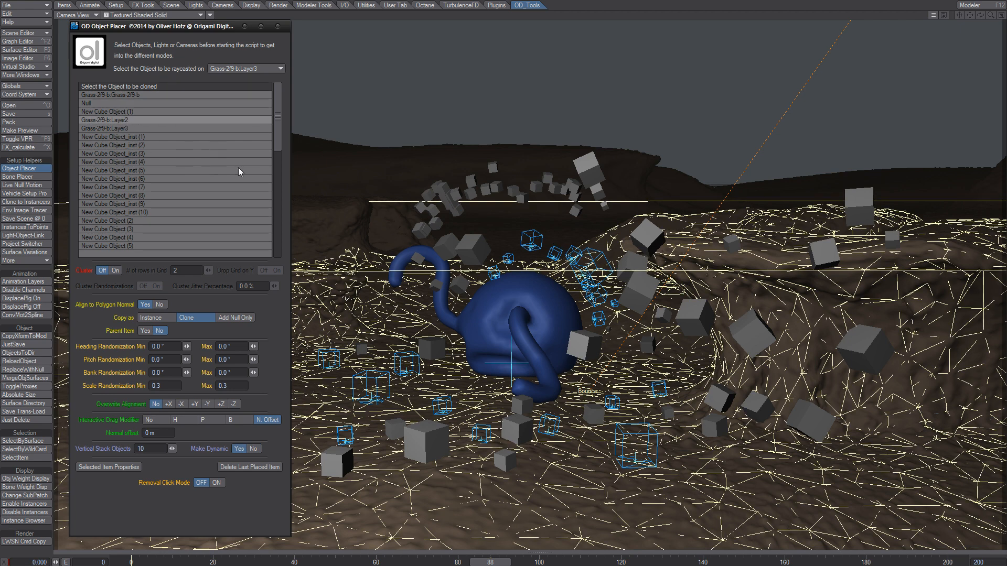
left_click(132, 112)
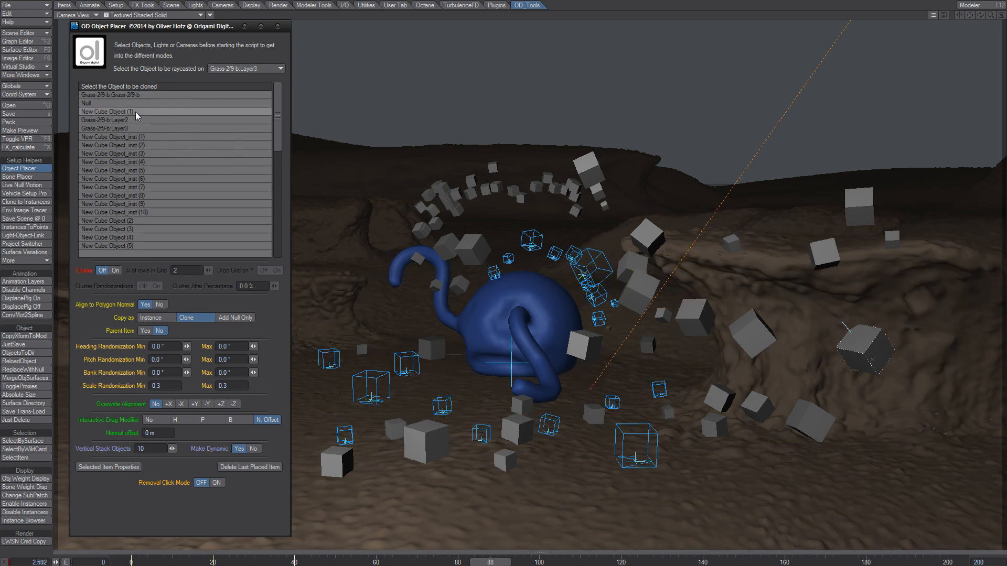
left_click(249, 70)
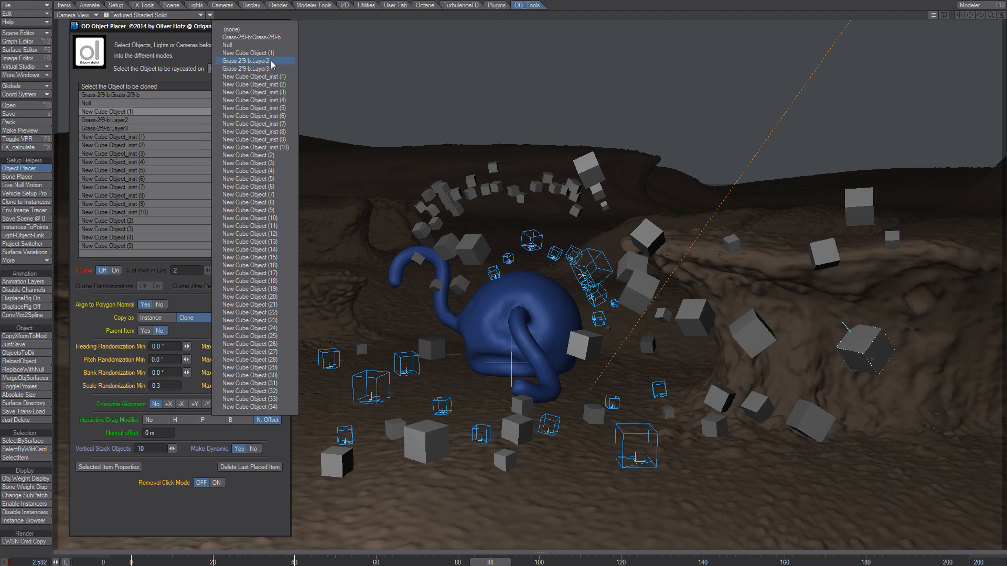
left_click(271, 61)
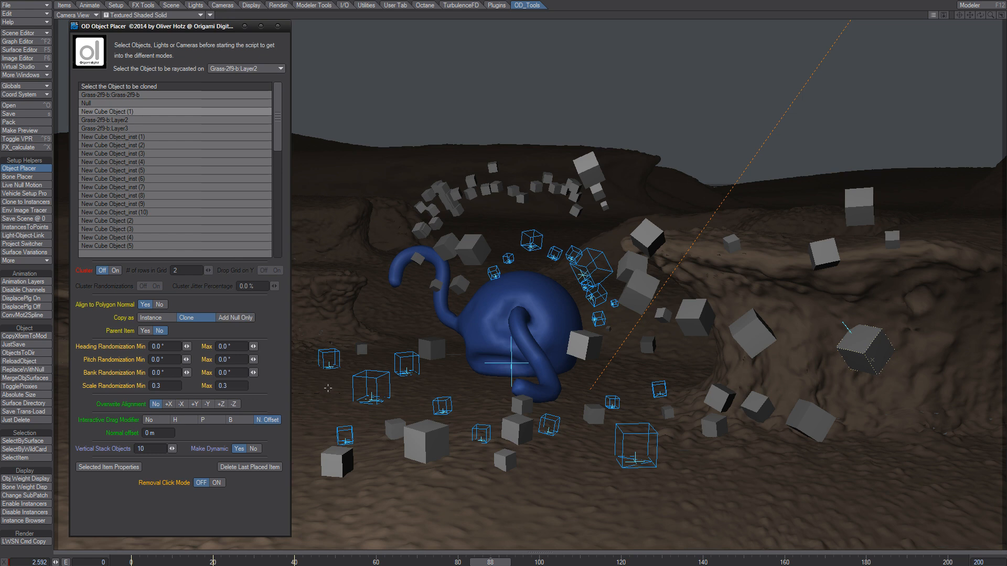
- Turn off Align to Polygon Normal and the interactive drag modifier while placing dynamic cube stacks on the ground beside the blue object
left_click(159, 305)
left_click(329, 393)
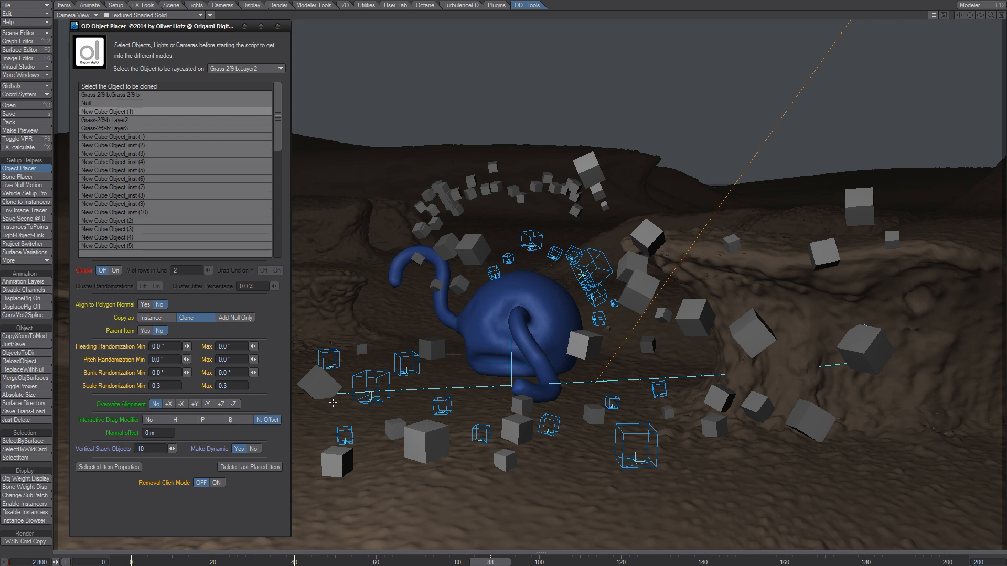
left_click(409, 388)
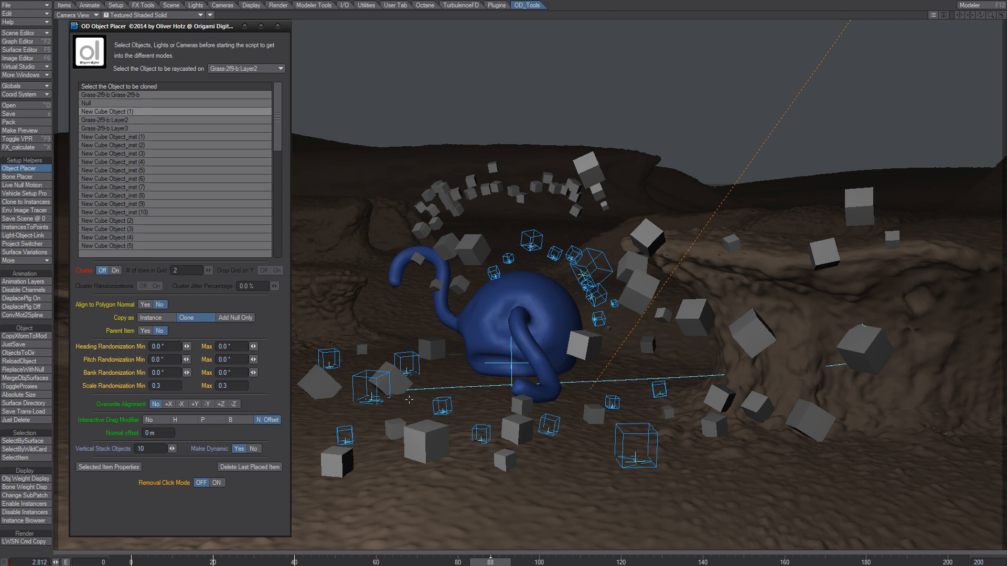
left_click(155, 420)
left_click(422, 400)
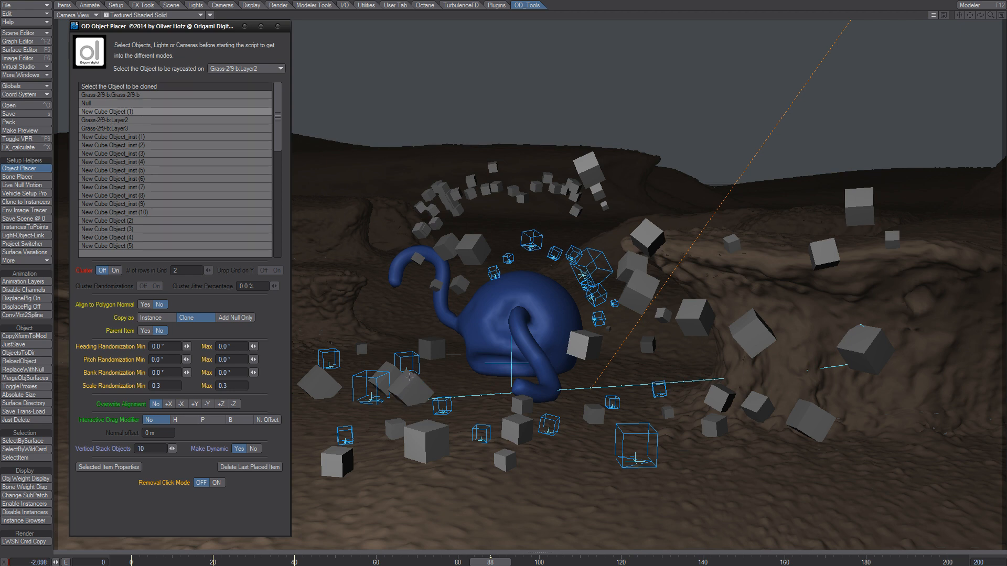
left_click(410, 377)
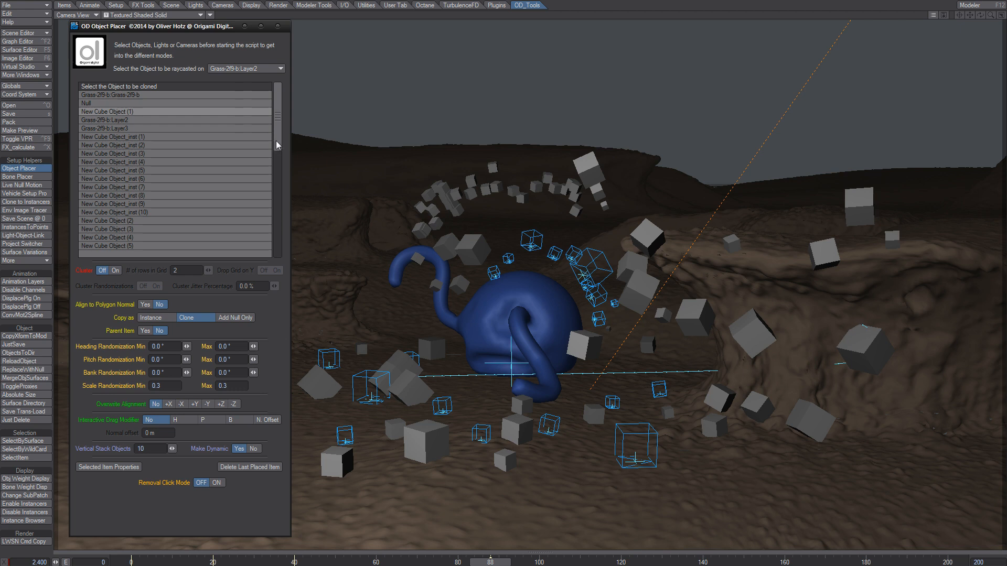
- Make the ground object Grass-2f9-b:Layer2 a Bullet collision body
left_click(129, 120)
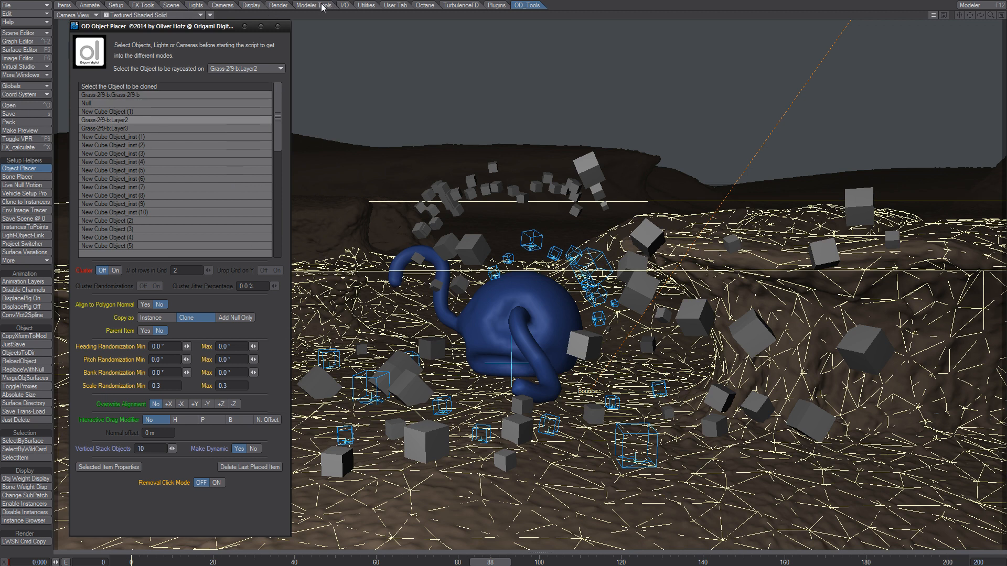
left_click(144, 6)
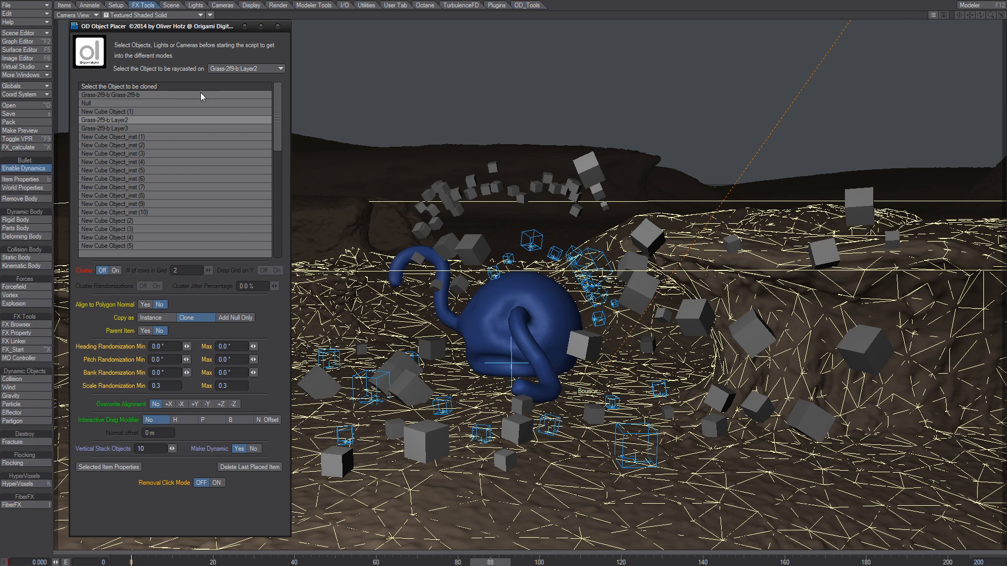
left_click(41, 262)
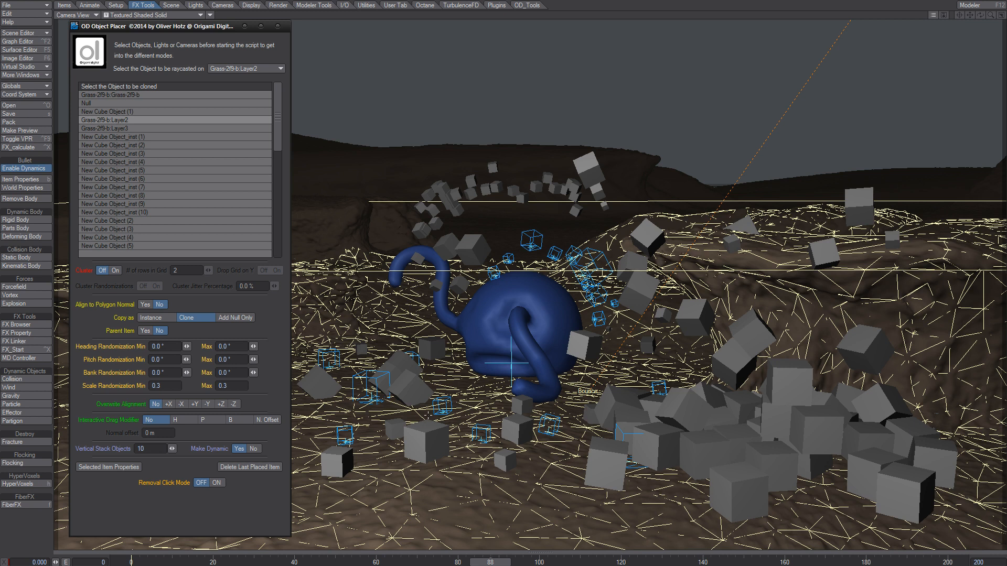
- Set Vertical Stack Objects to 0
left_click(153, 449)
type("0")
key("Return")
- Preview the cube scene with VPR in the camera view, closing and restarting the Object Placer script
key("ctrl+F9")
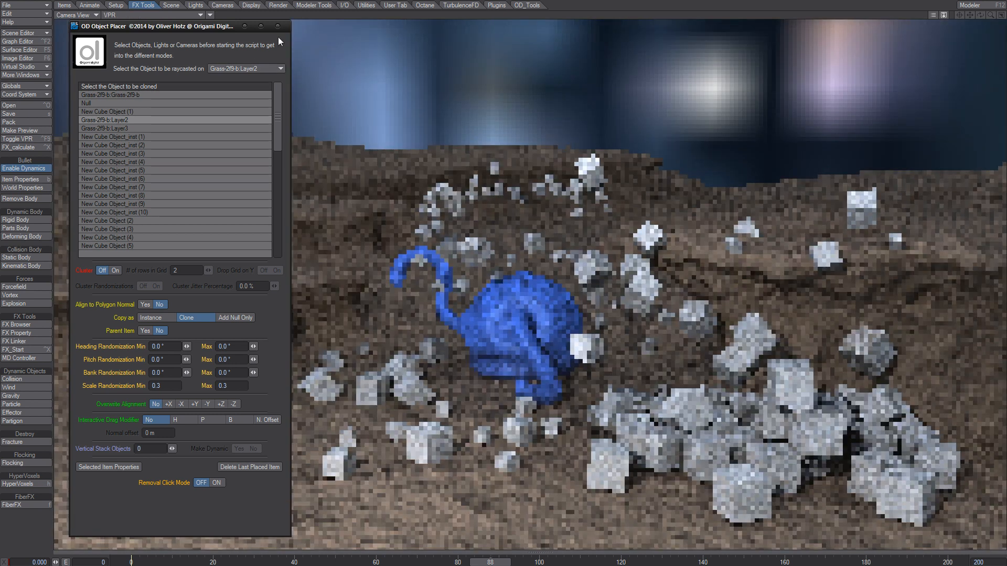
left_click(278, 26)
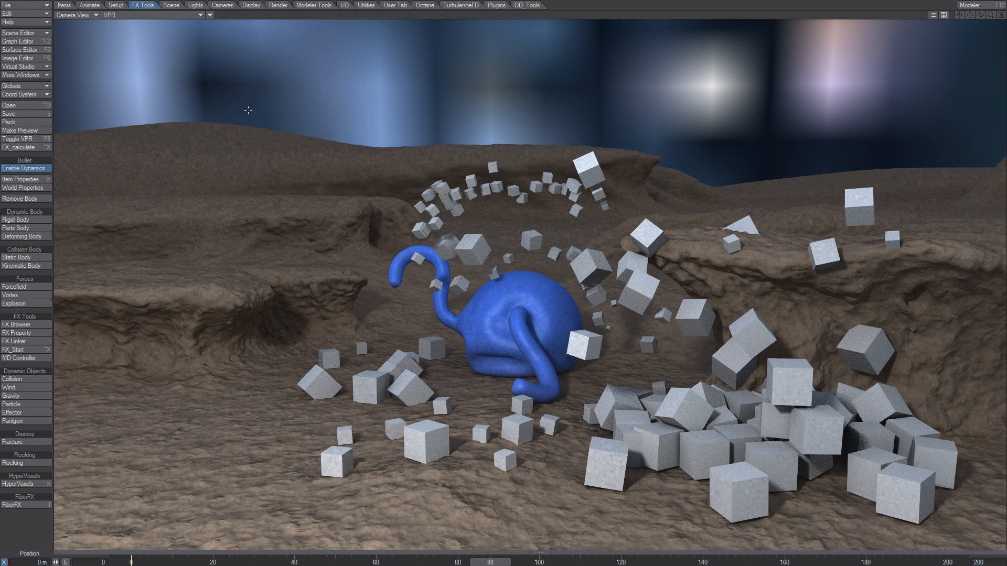
left_click(530, 6)
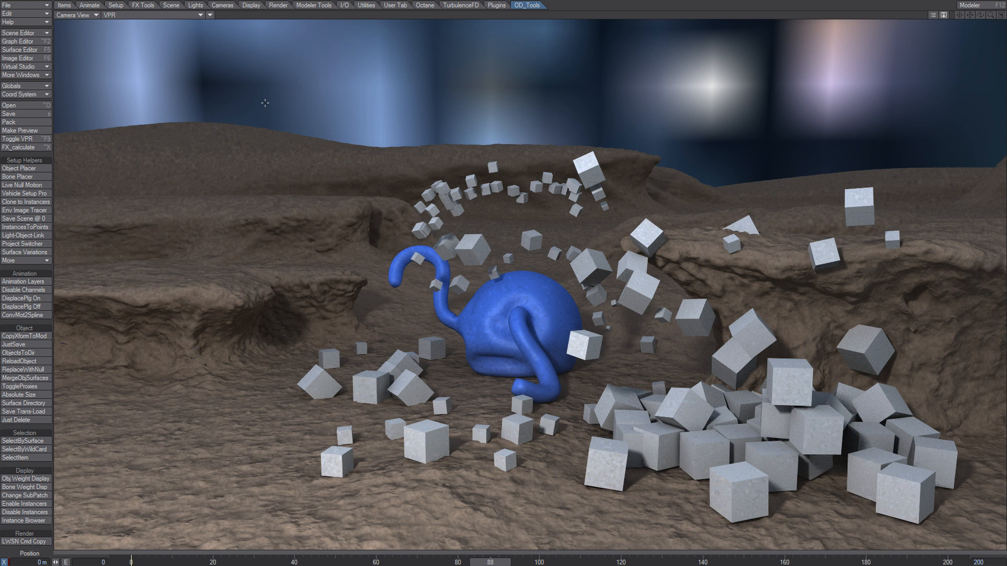
left_click(26, 168)
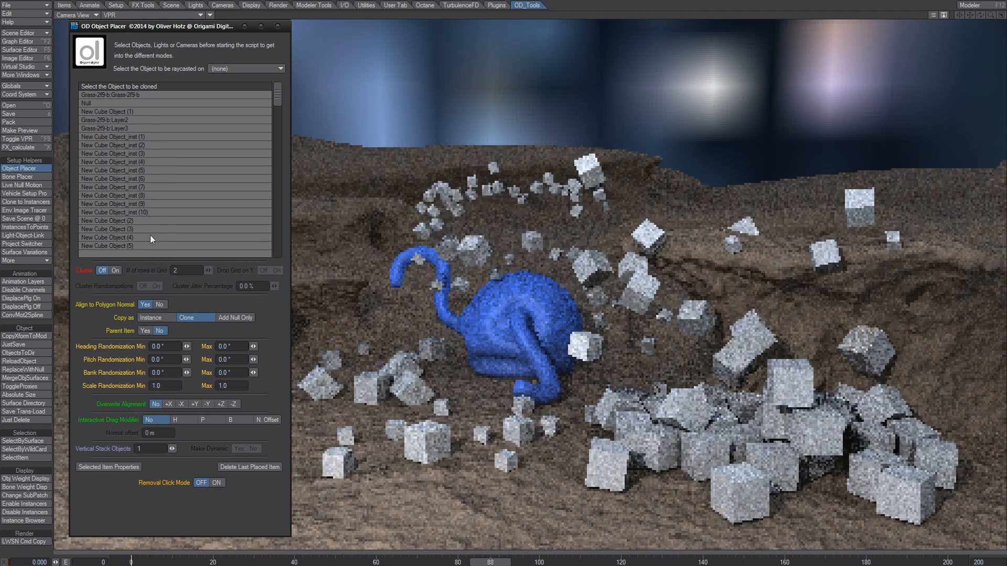